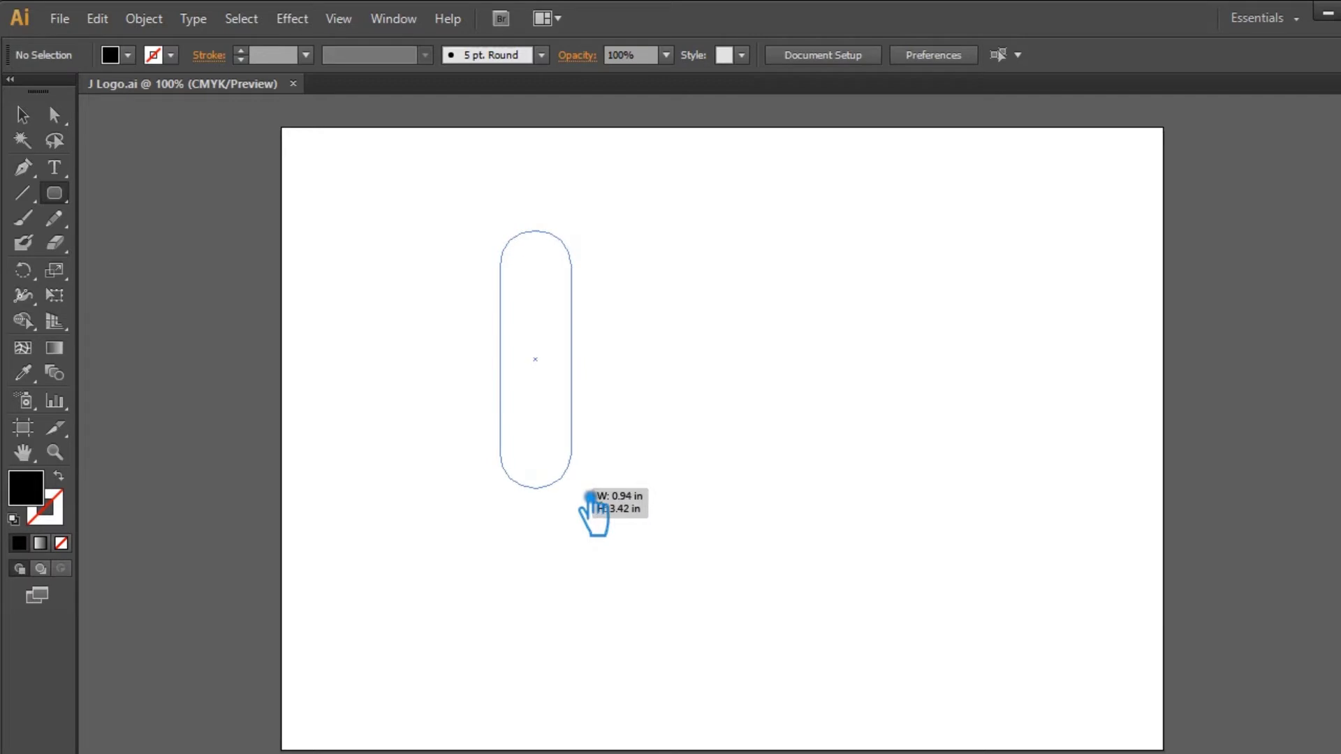
# Swap the rounded rectangle's fill and stroke, and set its black outline to 10 pt.
pyautogui.hotkey('shift', 'x')
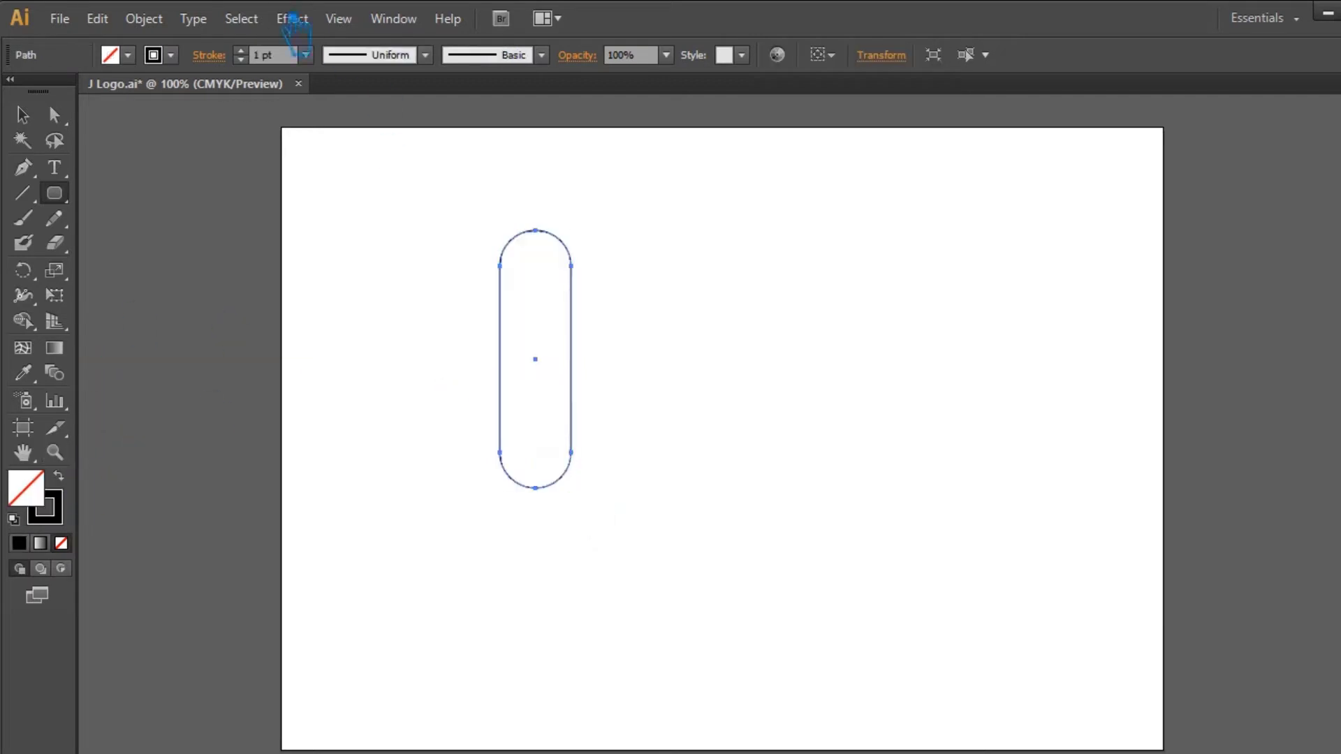
pyautogui.scroll(14, 261, 59)
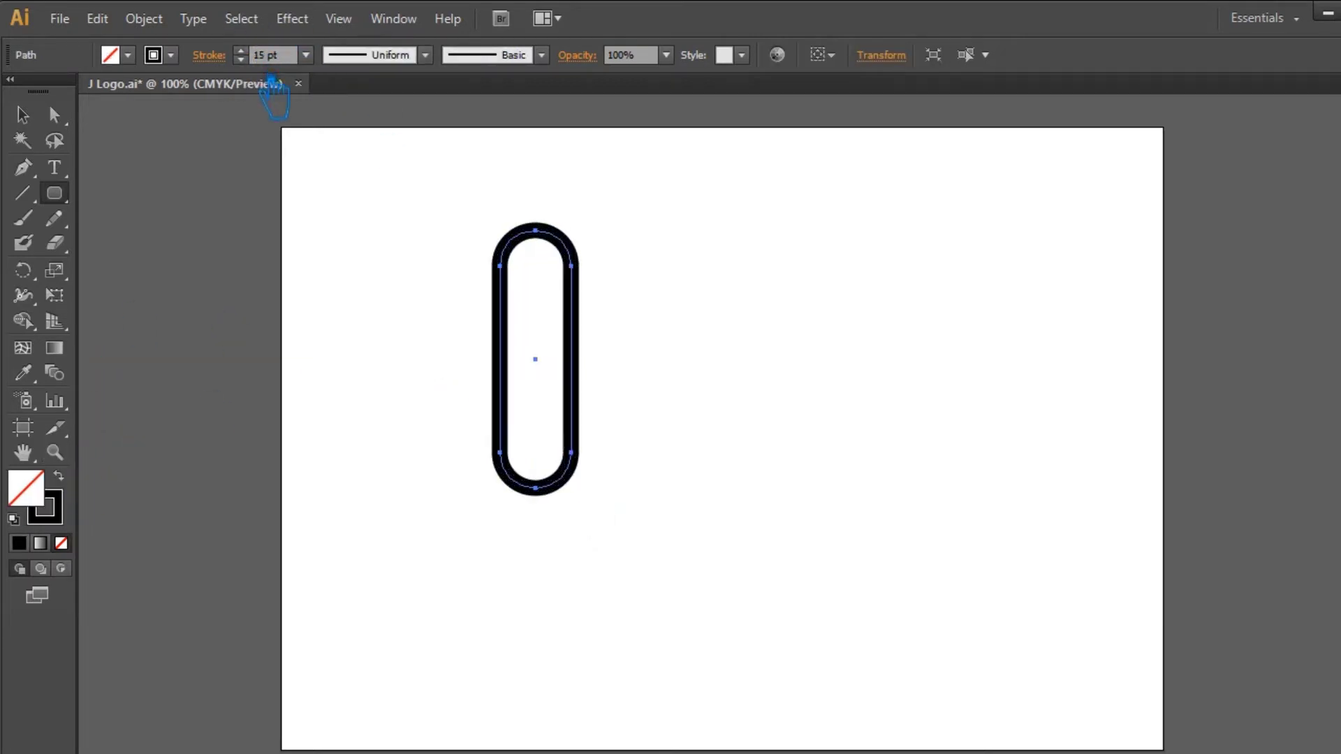
pyautogui.scroll(-2, 262, 70)
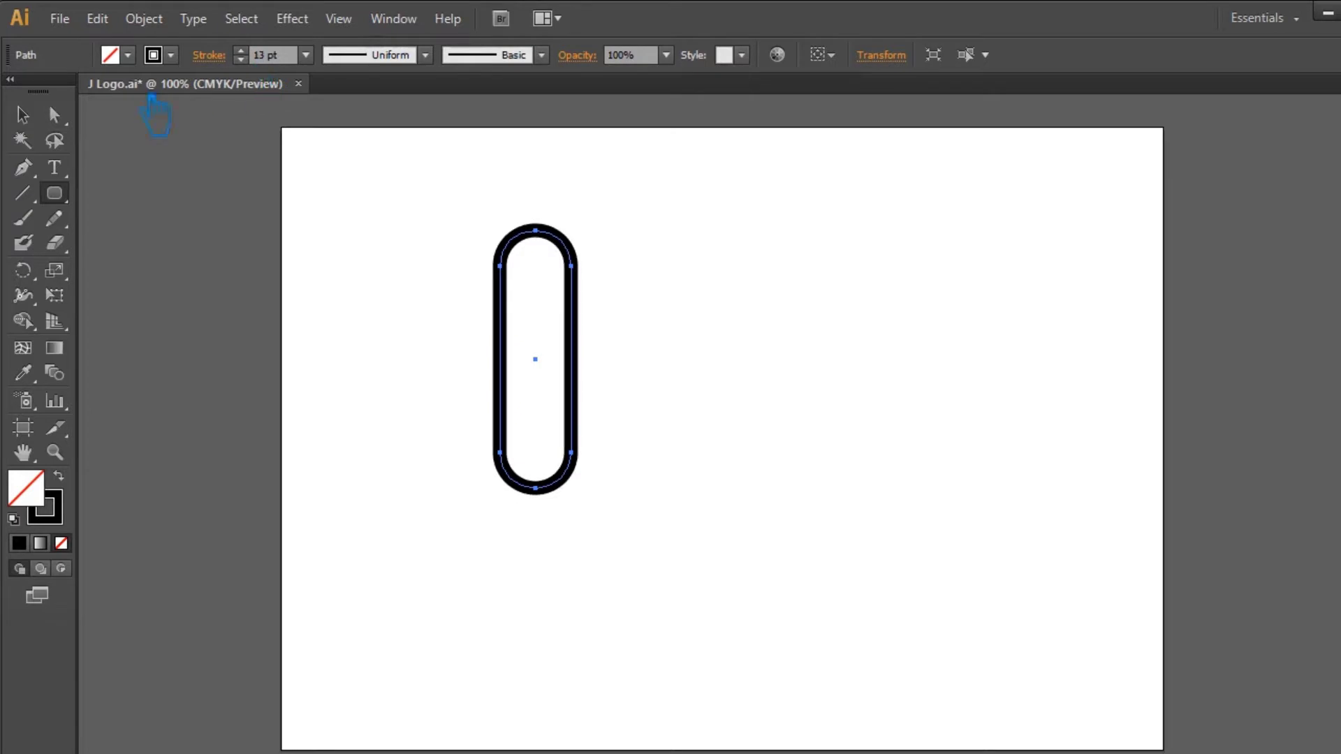
pyautogui.click(42, 117)
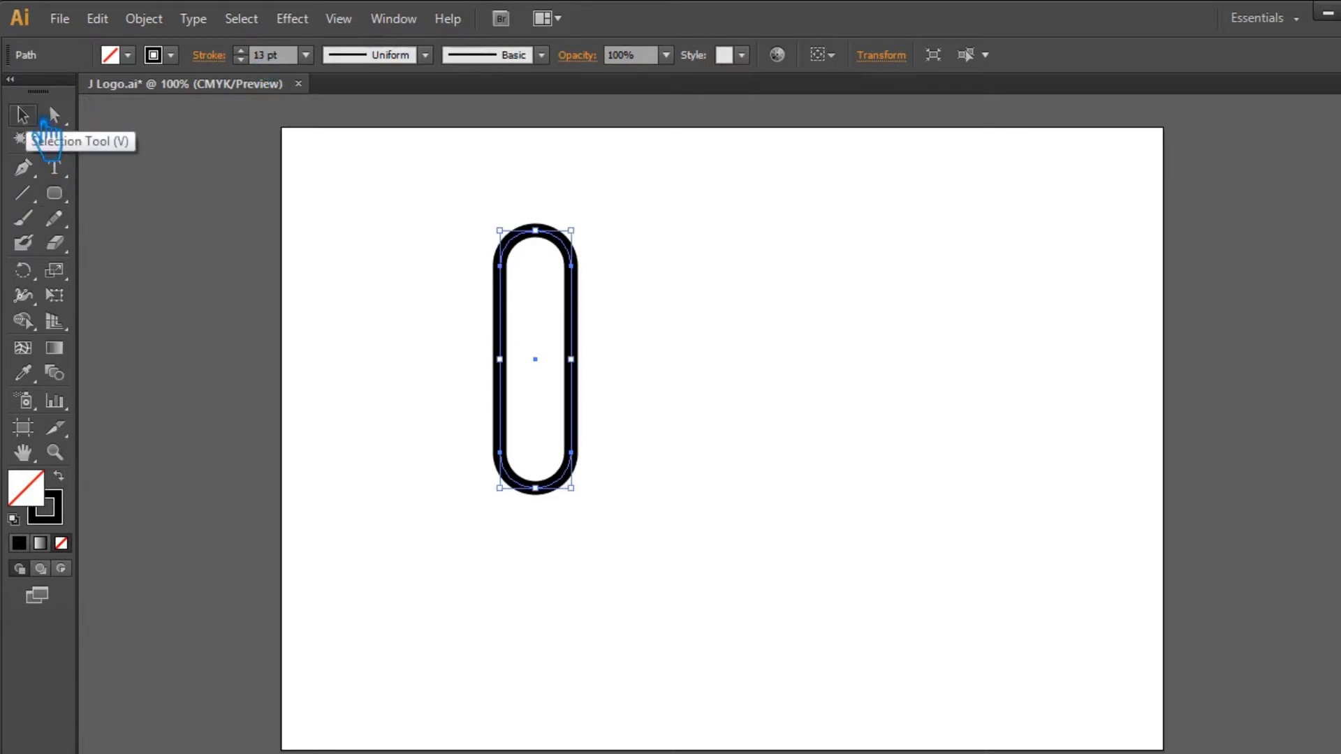
pyautogui.scroll(-3, 263, 73)
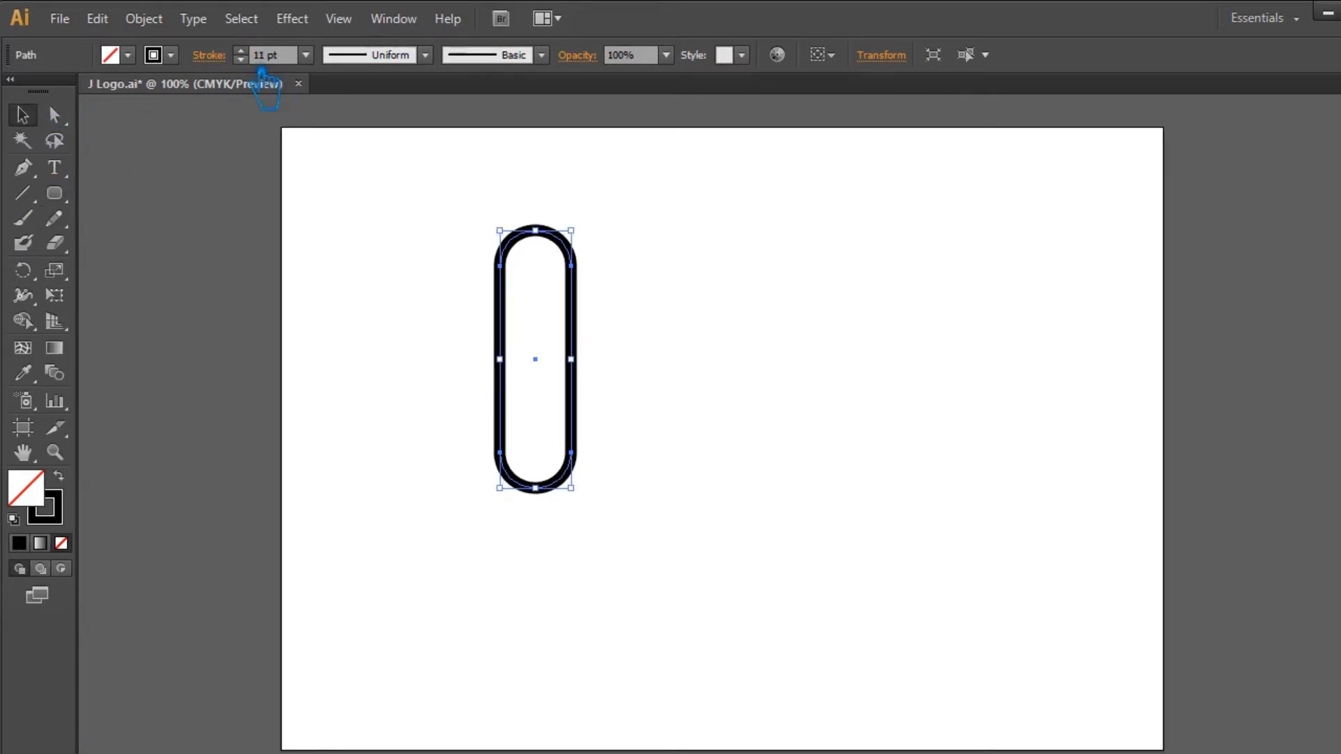
pyautogui.click(794, 384)
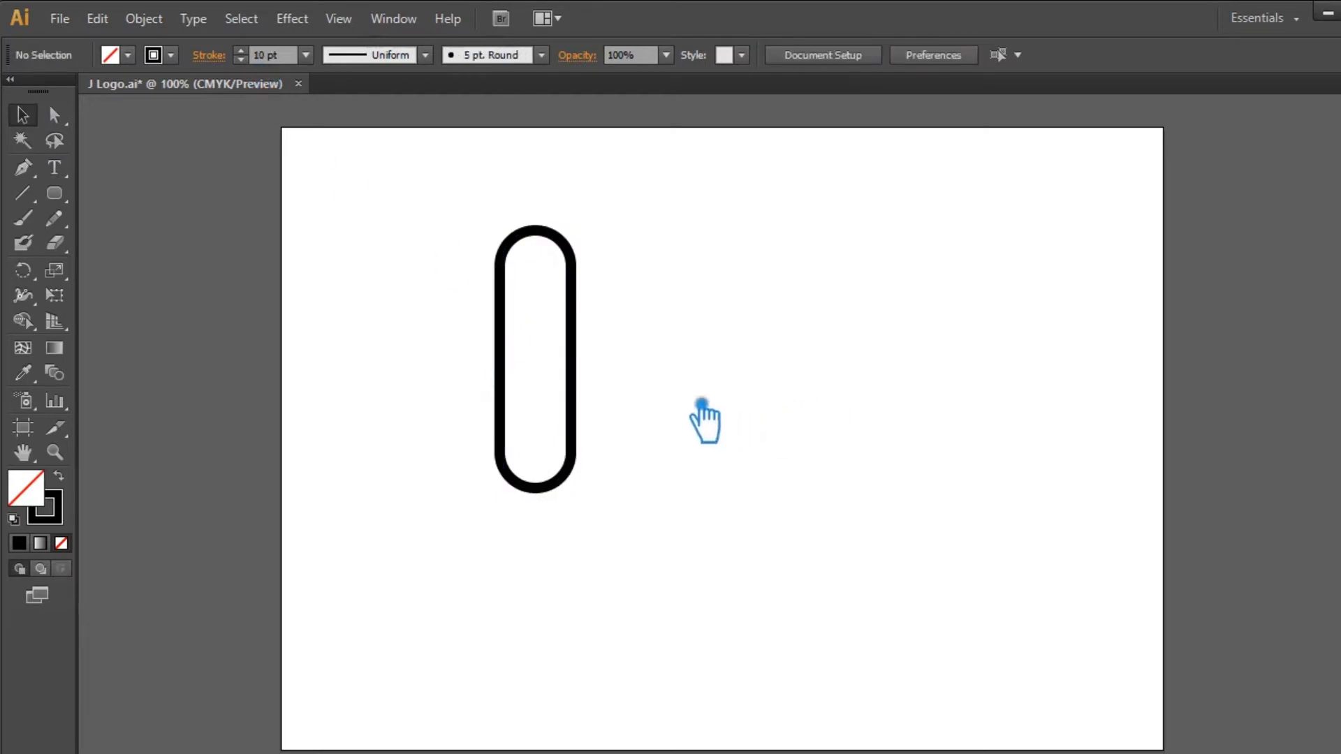
# Draw a rectangle about 5.06 by 2.19 in with no fill or stroke across the upper half of the rounded shape.
pyautogui.moveTo(54, 193); pyautogui.dragTo(132, 191)
pyautogui.click(63, 543)
pyautogui.moveTo(323, 169)
pyautogui.mouseDown()
pyautogui.moveTo(705, 348)
pyautogui.moveTo(706, 310)
pyautogui.moveTo(705, 335)
pyautogui.mouseUp()
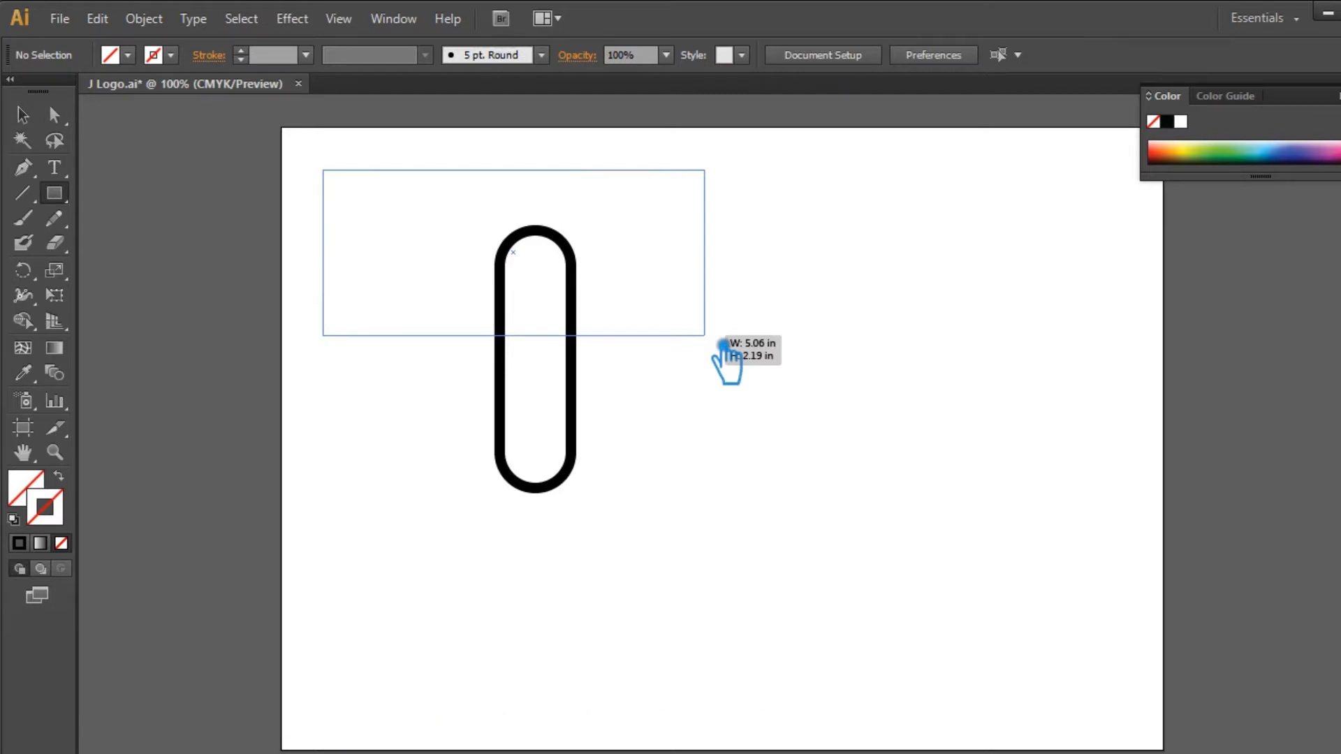
pyautogui.moveTo(704, 336); pyautogui.dragTo(705, 336)
# Draw a smaller unfilled rectangle below the first one, overlapping the left side of the rounded shape.
pyautogui.click(22, 114)
pyautogui.click(77, 193)
pyautogui.moveTo(536, 439); pyautogui.dragTo(425, 367)
# Examine how the two invisible rectangles overlap the rounded shape by selecting and deselecting the objects.
pyautogui.click(22, 115)
pyautogui.click(695, 538)
pyautogui.moveTo(693, 537); pyautogui.dragTo(359, 169)
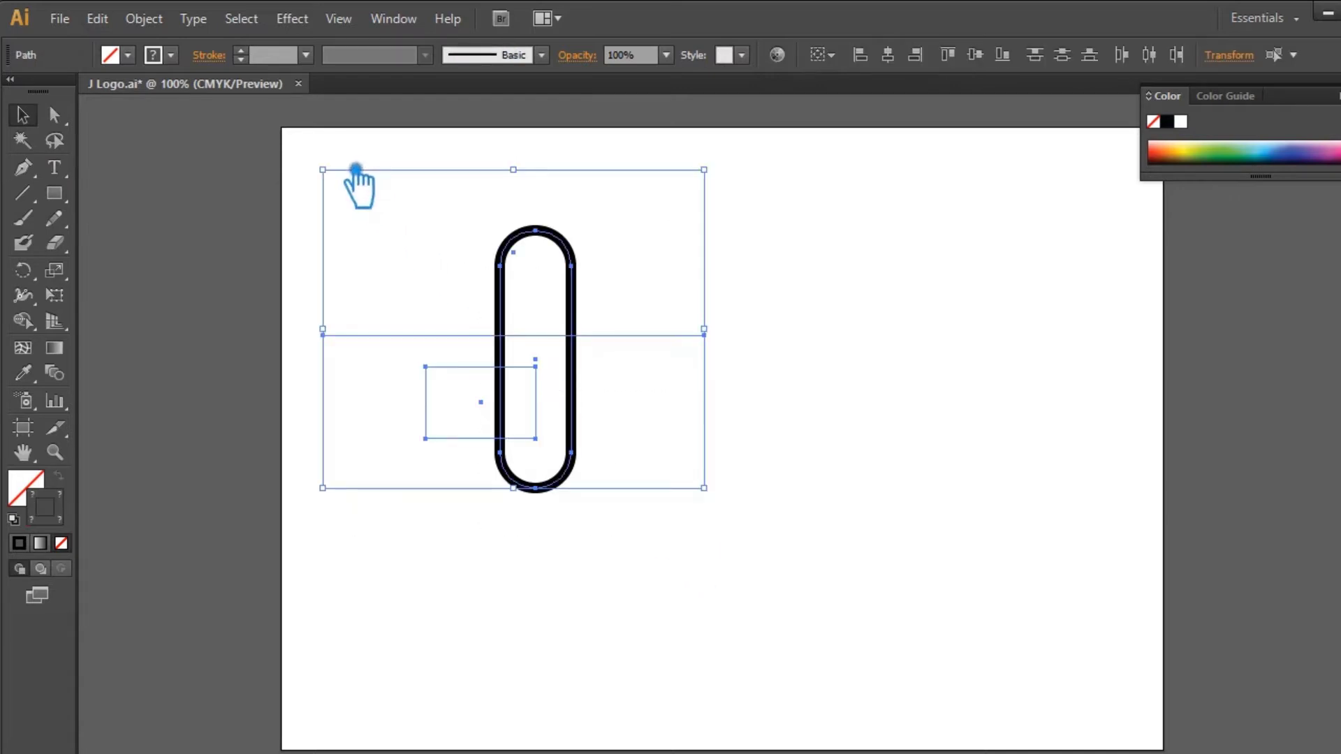
pyautogui.click(848, 318)
pyautogui.click(590, 283)
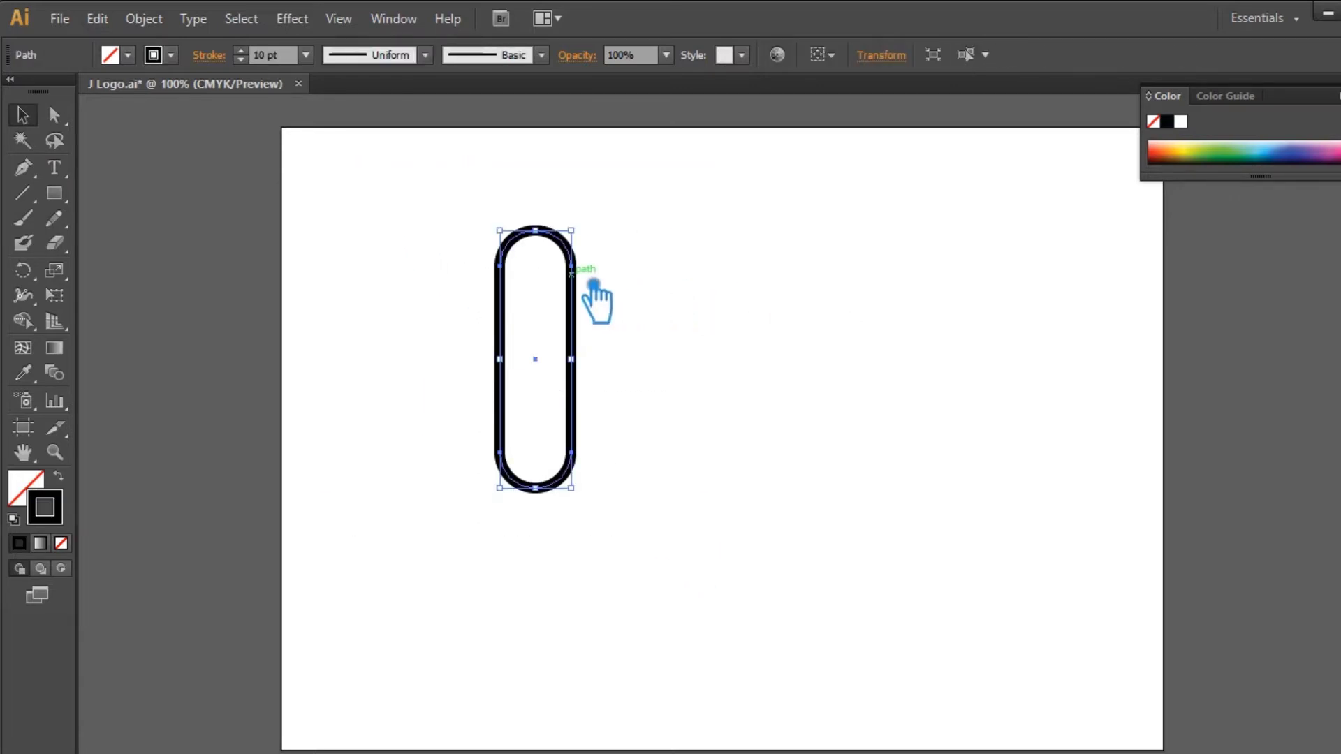
pyautogui.click(742, 327)
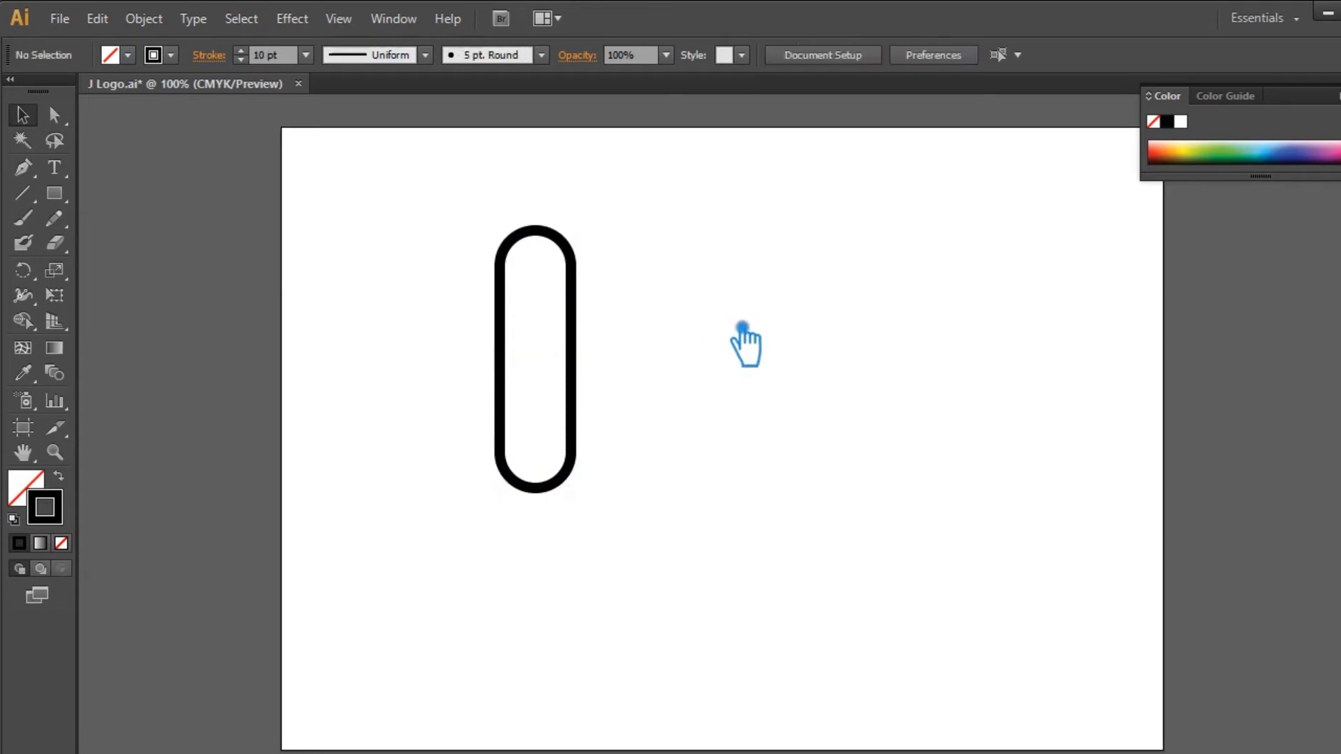
pyautogui.click(595, 338)
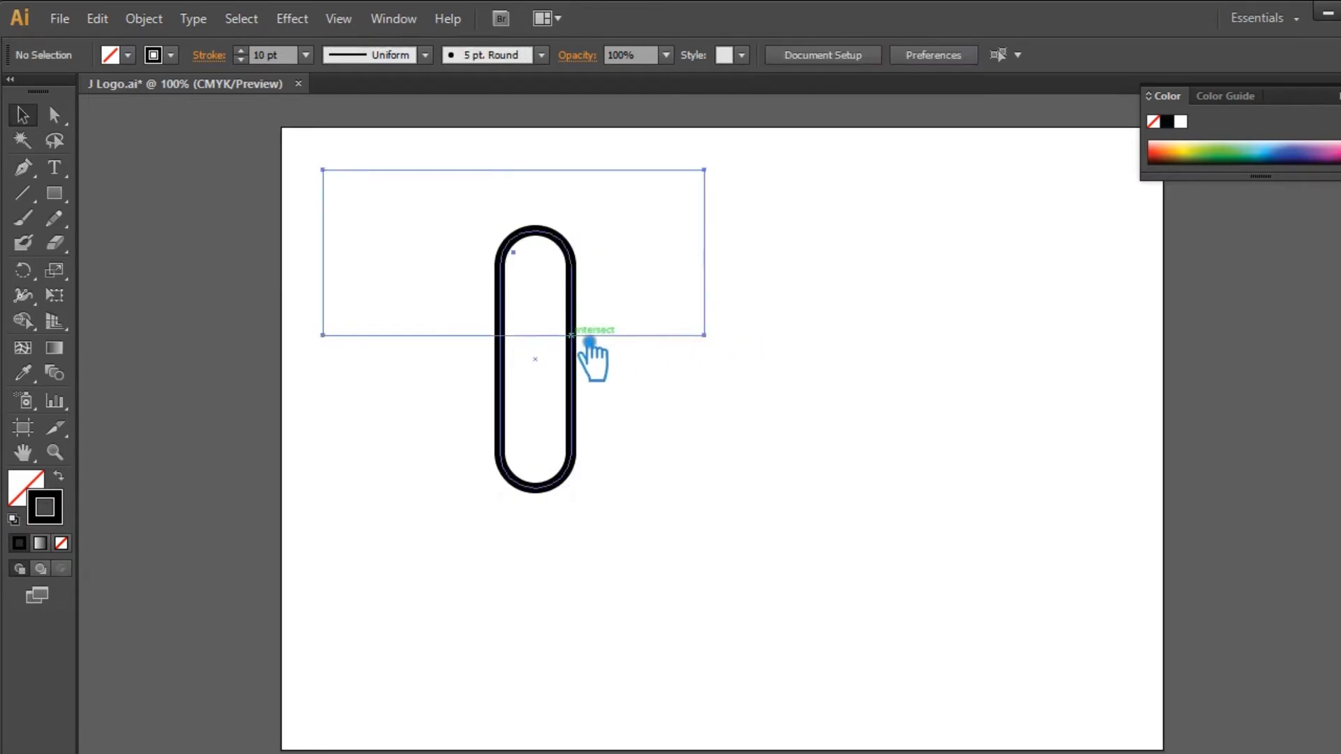
pyautogui.moveTo(650, 410); pyautogui.dragTo(353, 203)
pyautogui.click(956, 353)
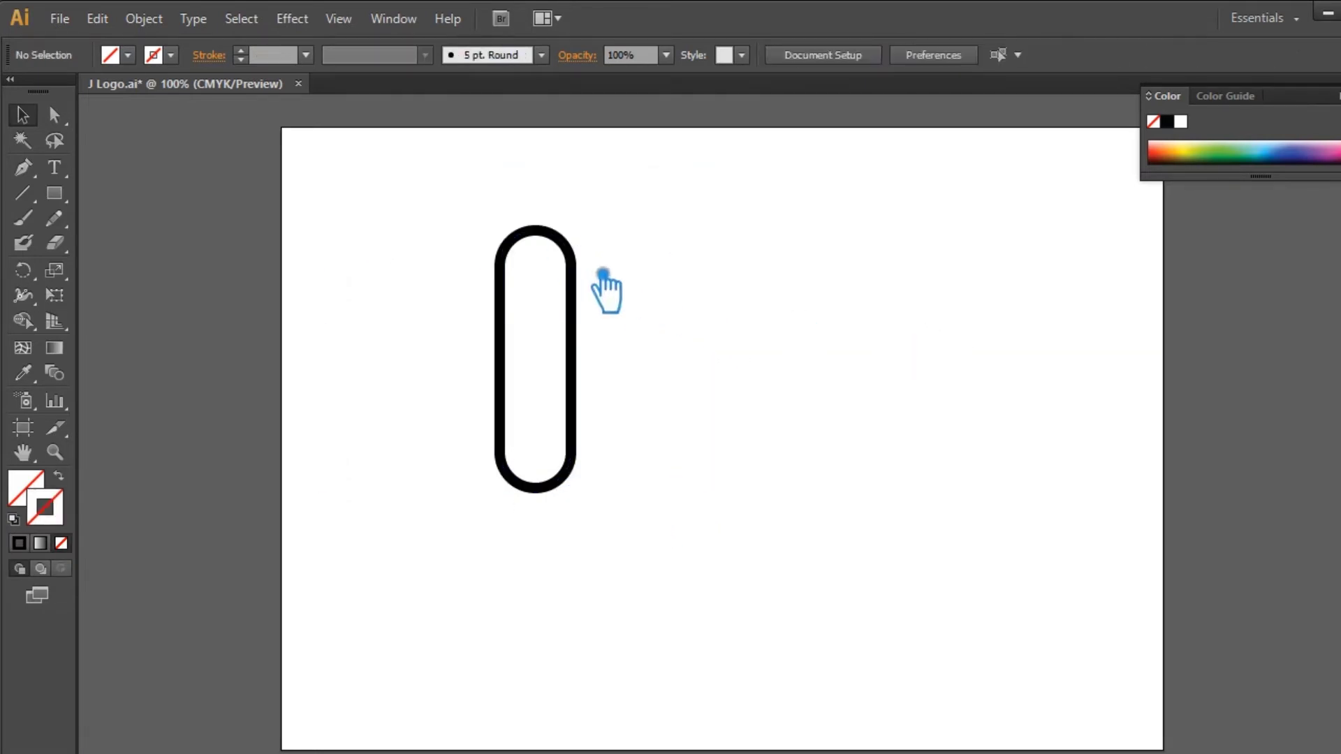
# Set the rounded shape's stroke to 37 pt and enlarge the shape slightly around its centre.
pyautogui.click(573, 273)
pyautogui.scroll(10, 260, 63)
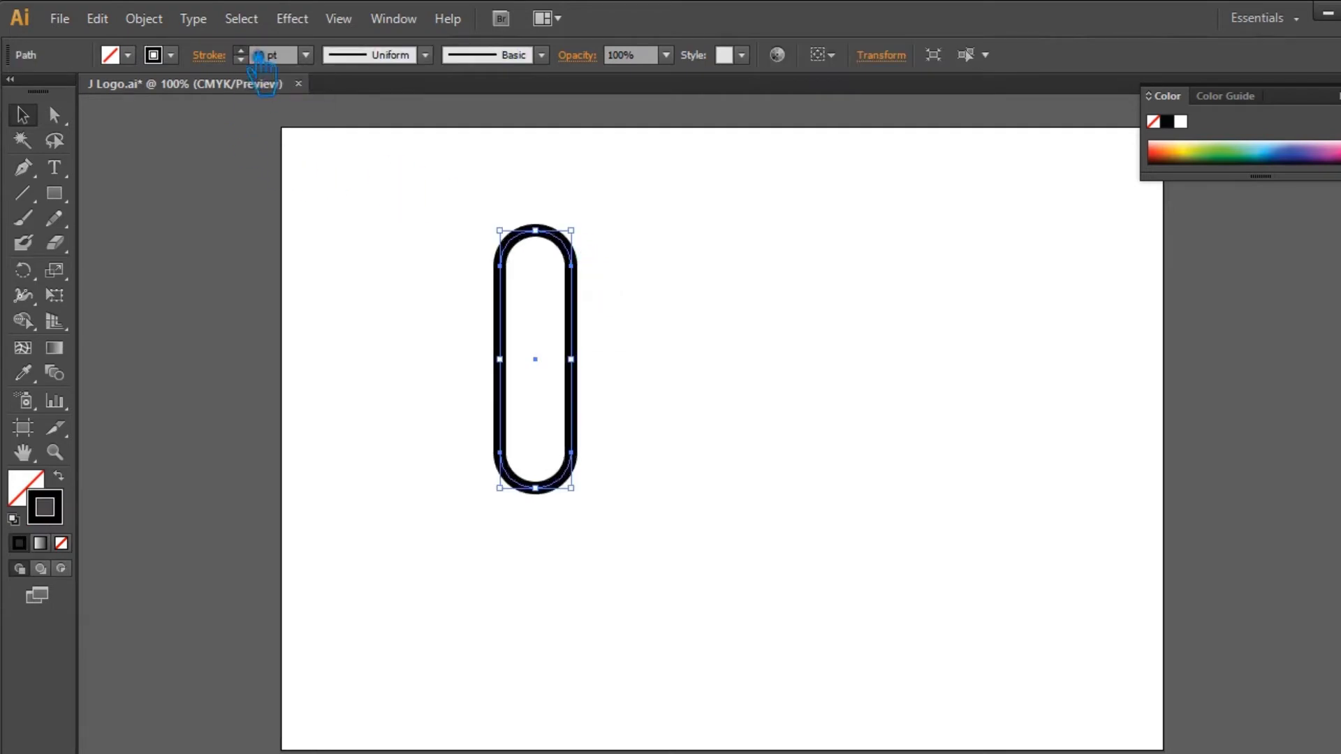
pyautogui.scroll(7, 260, 63)
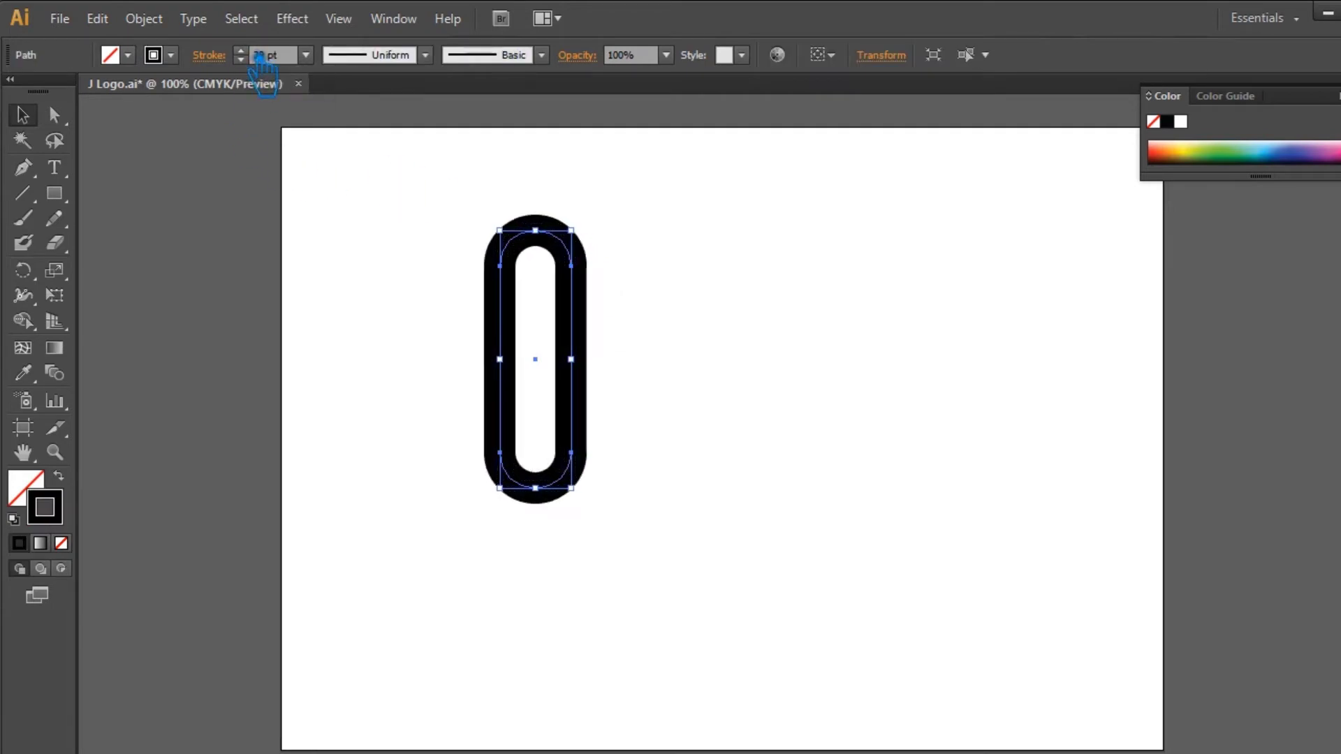
pyautogui.scroll(1, 262, 69)
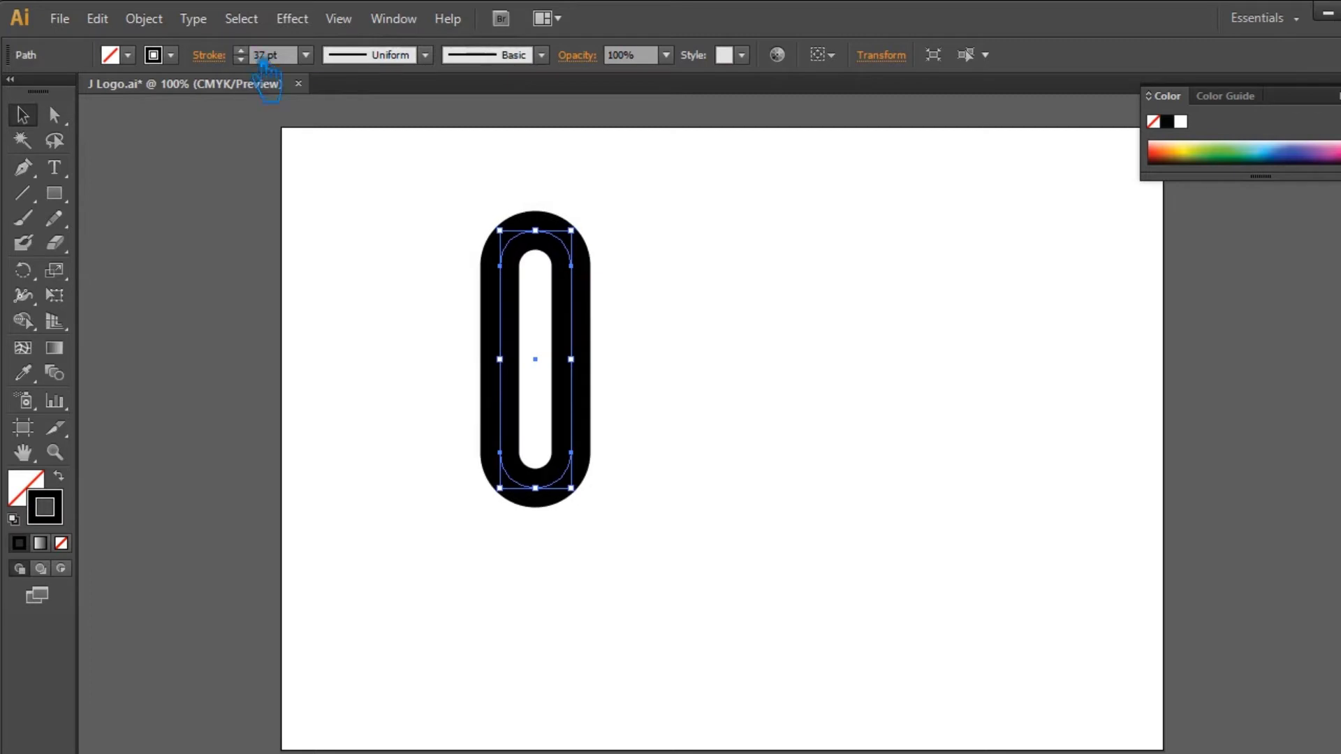
pyautogui.moveTo(590, 238); pyautogui.dragTo(602, 227)
# Expand the rounded shape's thick stroke into a filled shape.
pyautogui.click(772, 596)
pyautogui.moveTo(752, 608); pyautogui.dragTo(333, 140)
pyautogui.click(614, 278)
pyautogui.click(595, 272)
pyautogui.click(143, 18)
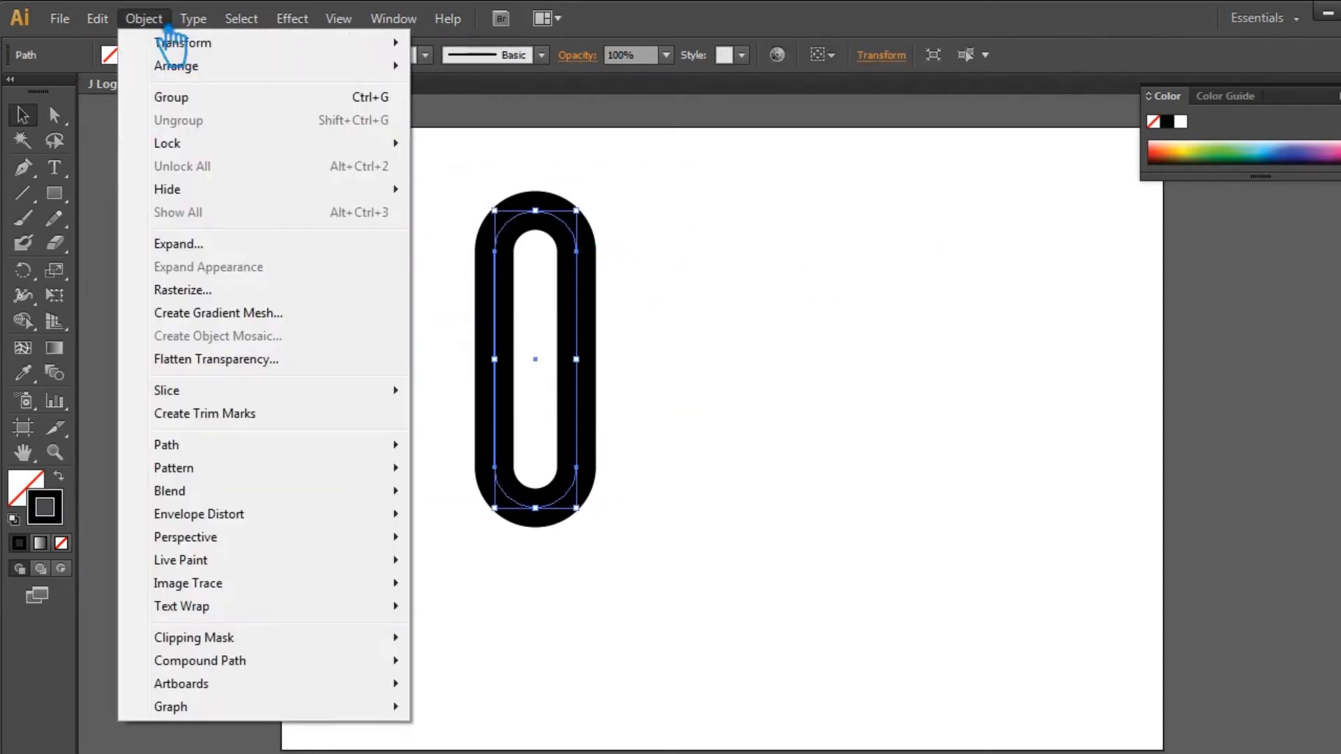
pyautogui.click(210, 244)
pyautogui.click(1028, 460)
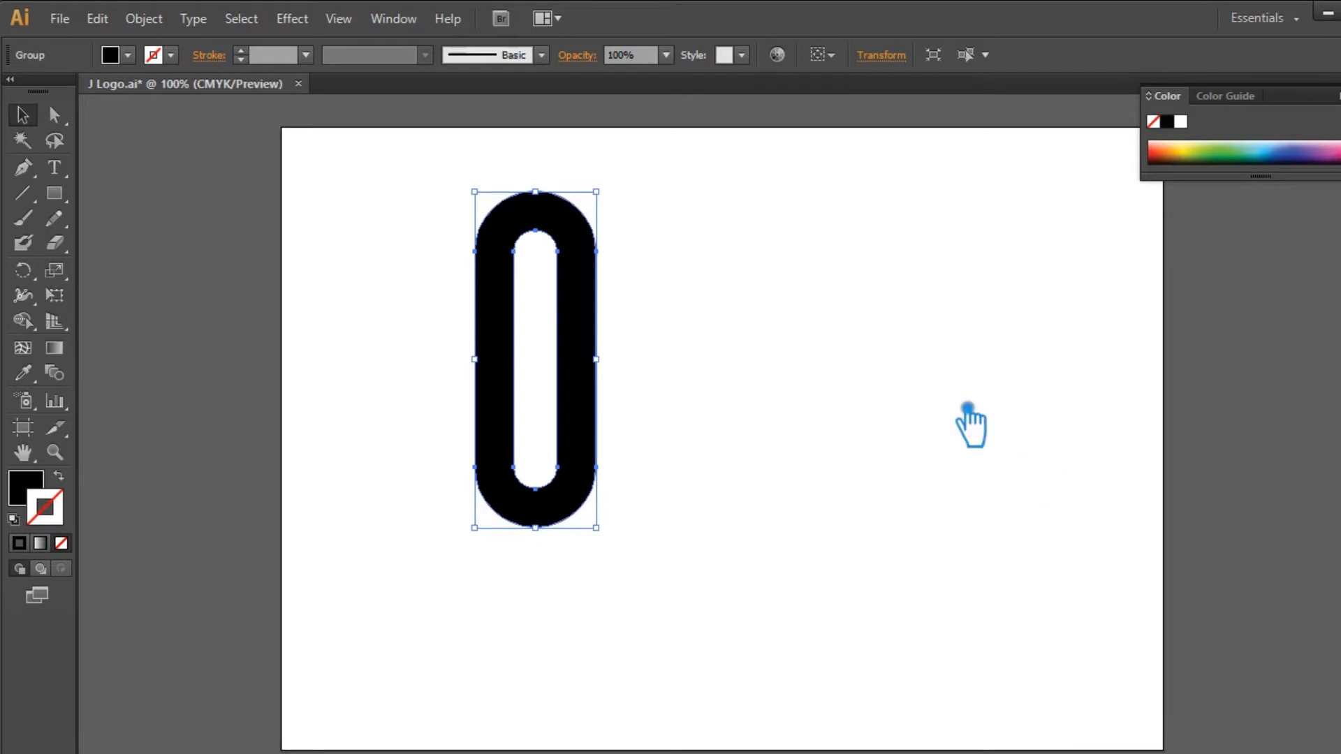
# Nudge the small rectangle slightly down along the left side of the black shape.
pyautogui.click(913, 630)
pyautogui.moveTo(873, 623); pyautogui.dragTo(165, 139)
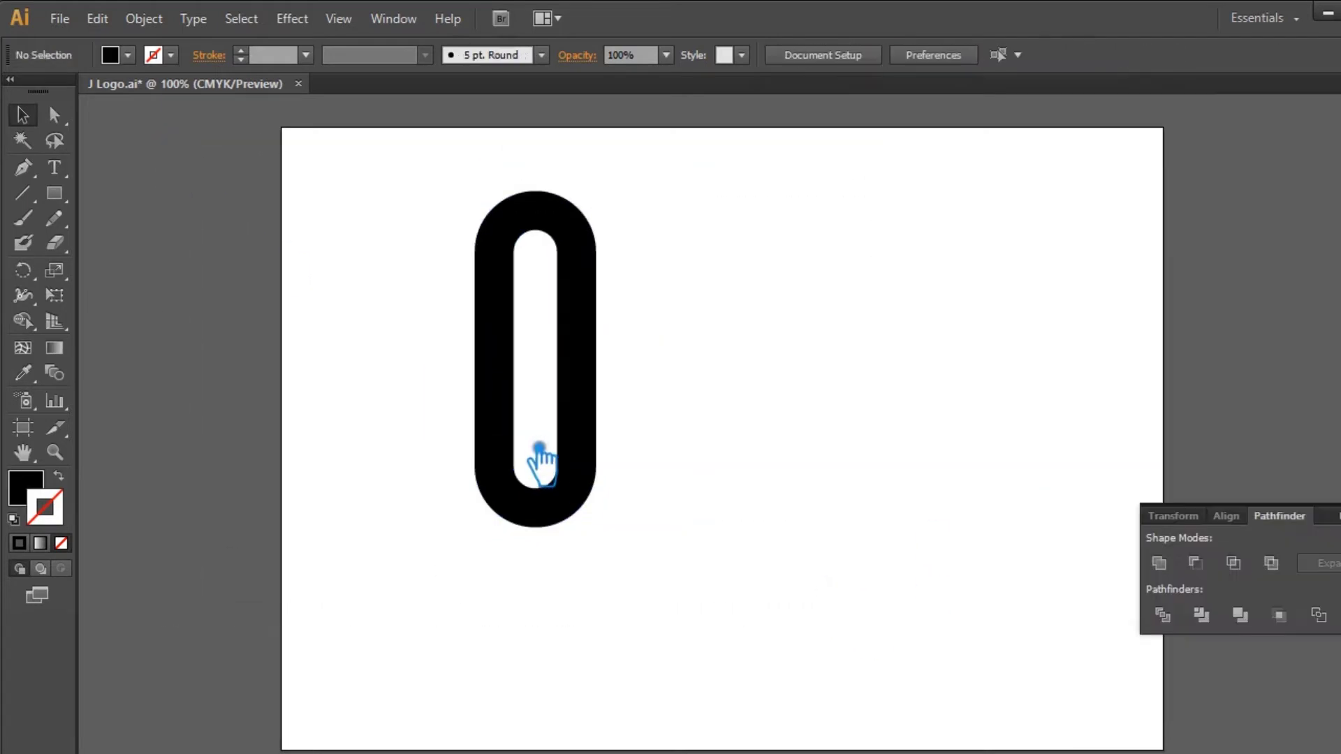
pyautogui.moveTo(425, 377); pyautogui.dragTo(536, 449)
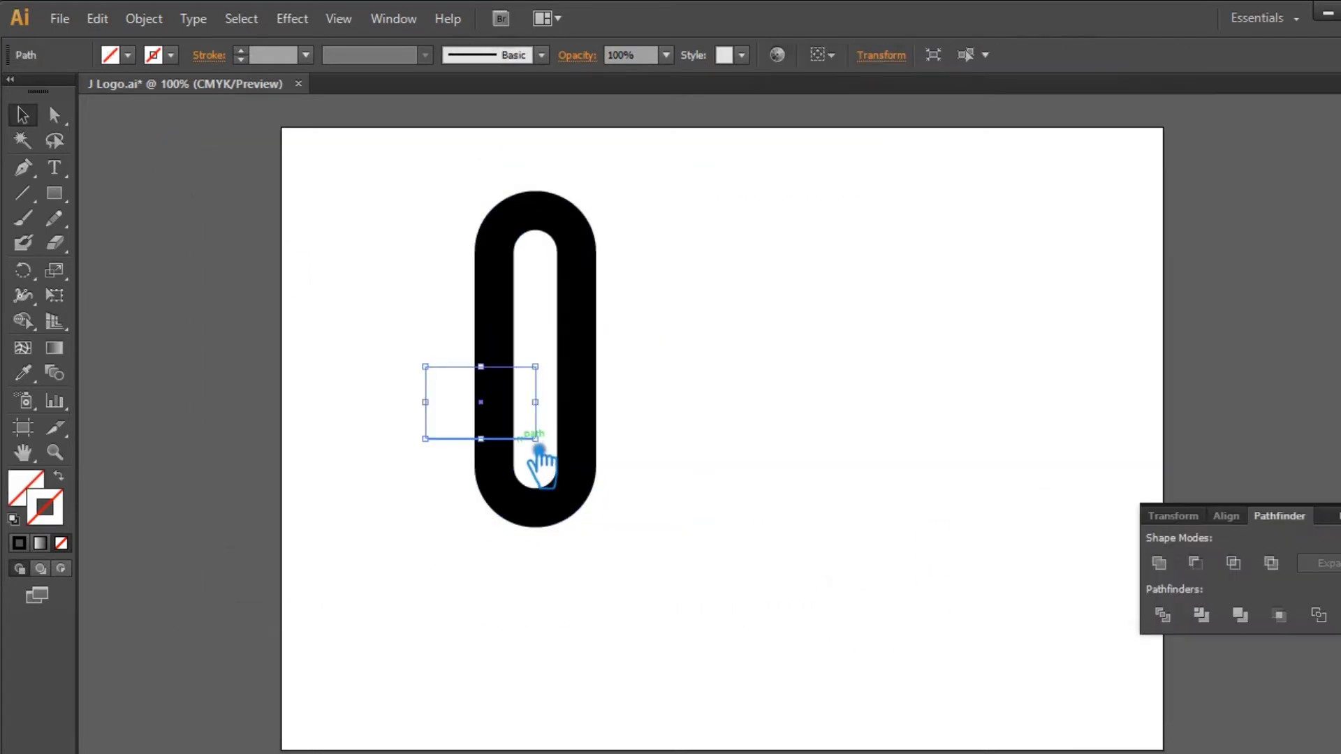
pyautogui.press('Down')
pyautogui.press('Down')
pyautogui.press('Down')
pyautogui.press('Down')
pyautogui.press('Down')
pyautogui.press('Down')
pyautogui.press('Down')
pyautogui.press('Down')
# Subtract both rectangles from the black shape with Minus Front.
pyautogui.moveTo(785, 576); pyautogui.dragTo(329, 124)
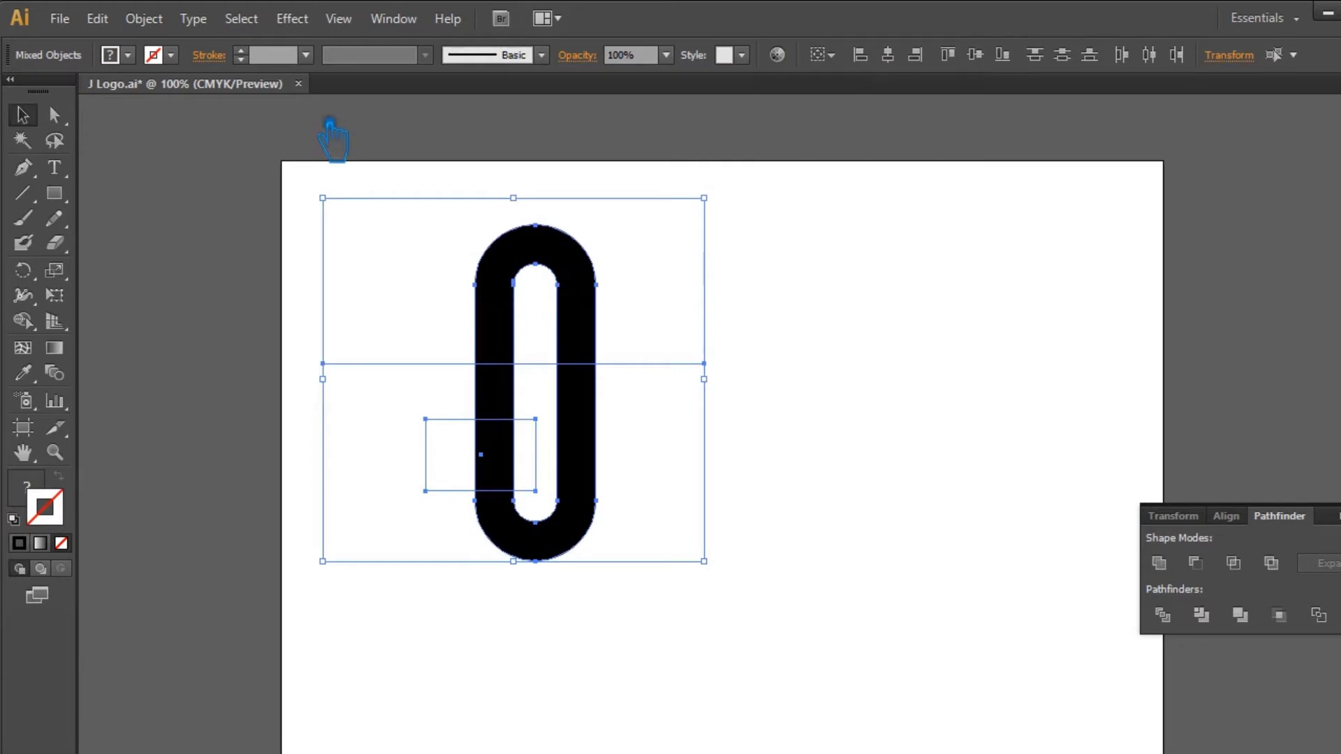
pyautogui.click(1204, 570)
pyautogui.click(1103, 475)
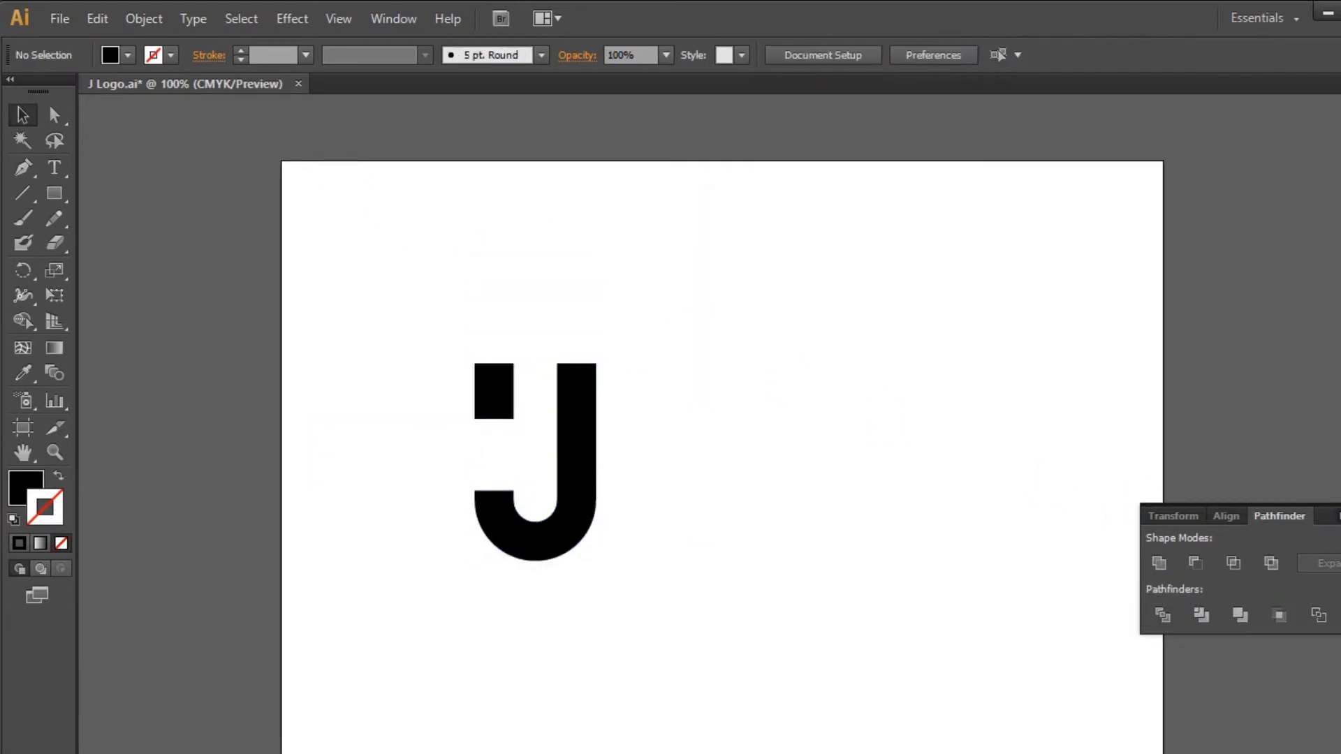
# Ungroup the cut shape and delete the separate square piece above the J's hook.
pyautogui.click(523, 420)
pyautogui.rightClick(542, 426)
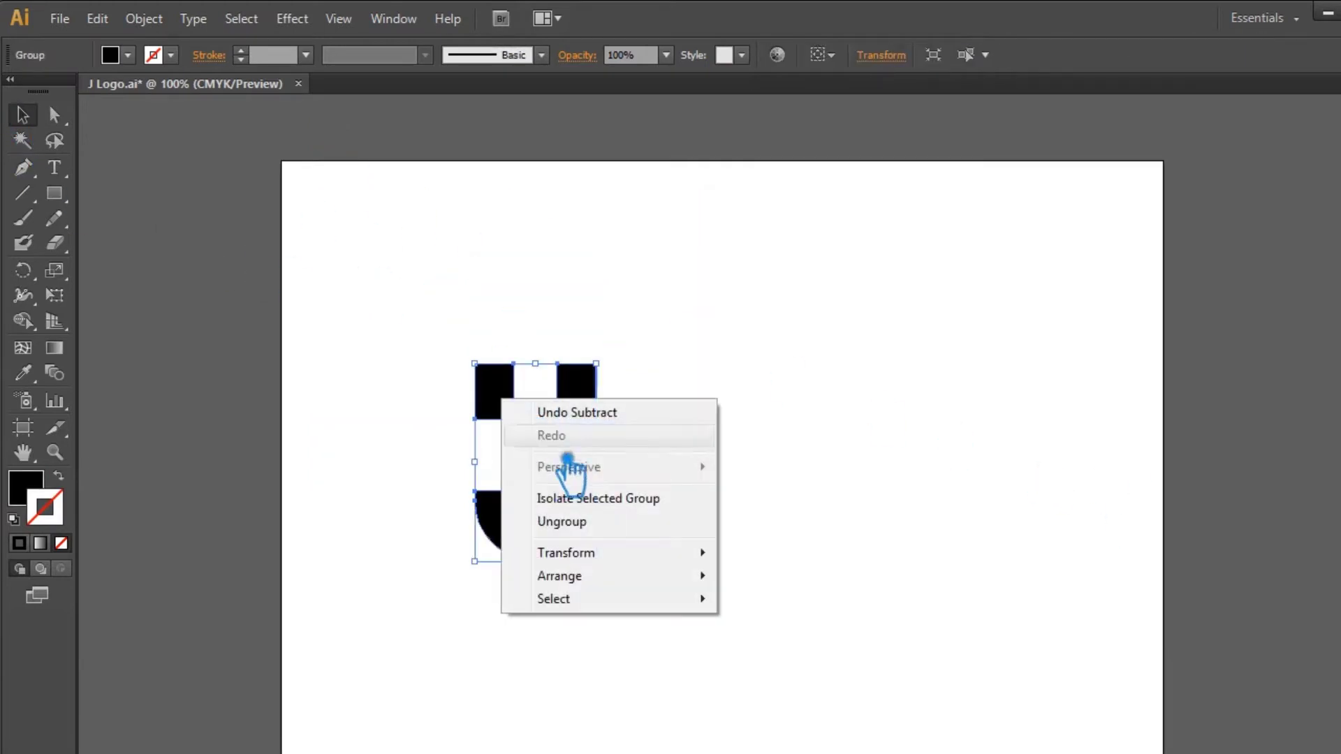
pyautogui.click(599, 522)
pyautogui.click(494, 394)
pyautogui.press('Delete')
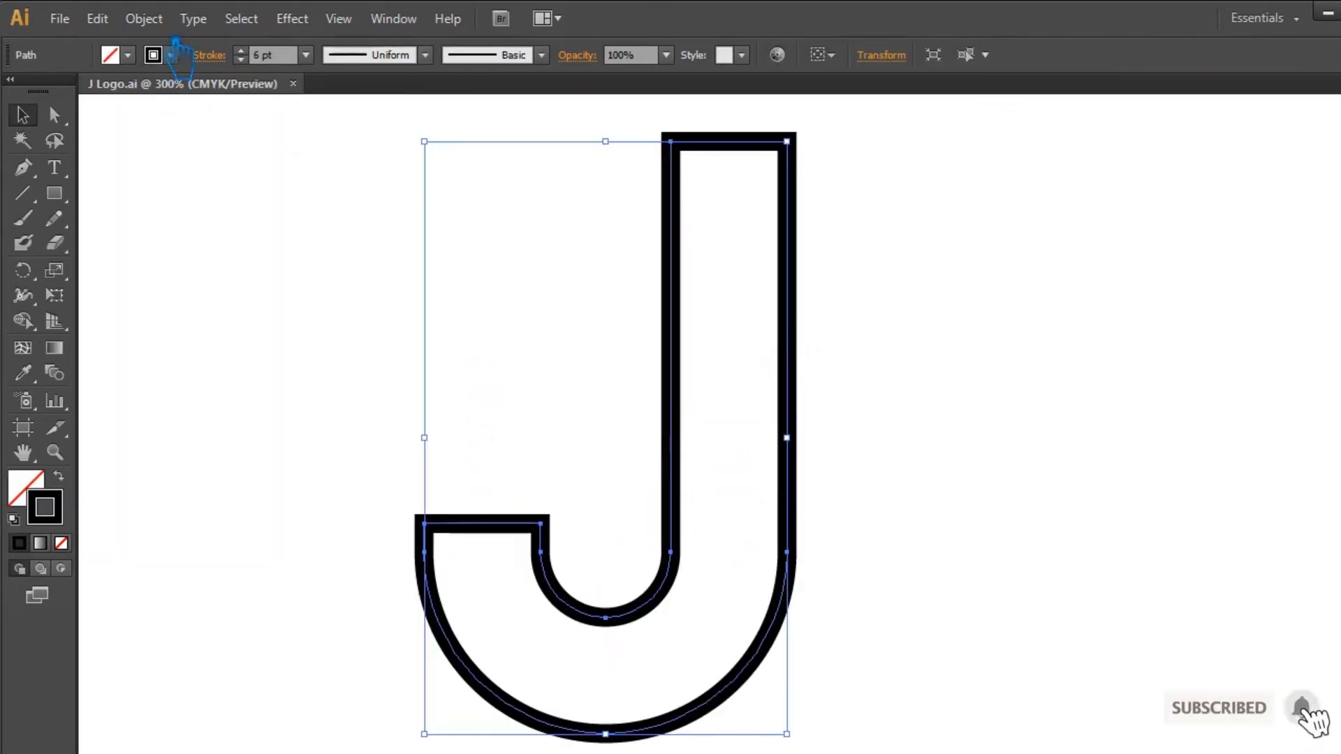
# Offset the J outline outward by 0.1389 in with Miter joins and a miter limit of 4.
pyautogui.click(143, 19)
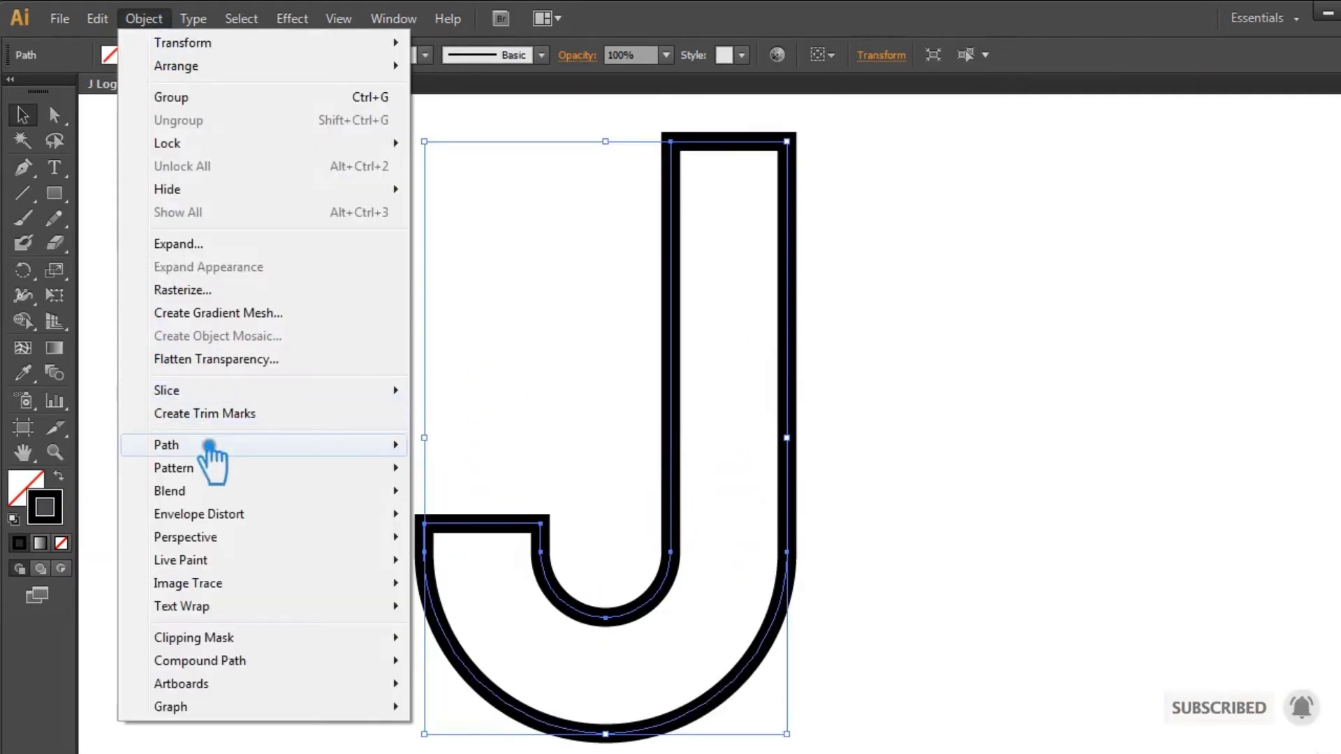
pyautogui.moveTo(209, 447)
pyautogui.click(522, 438)
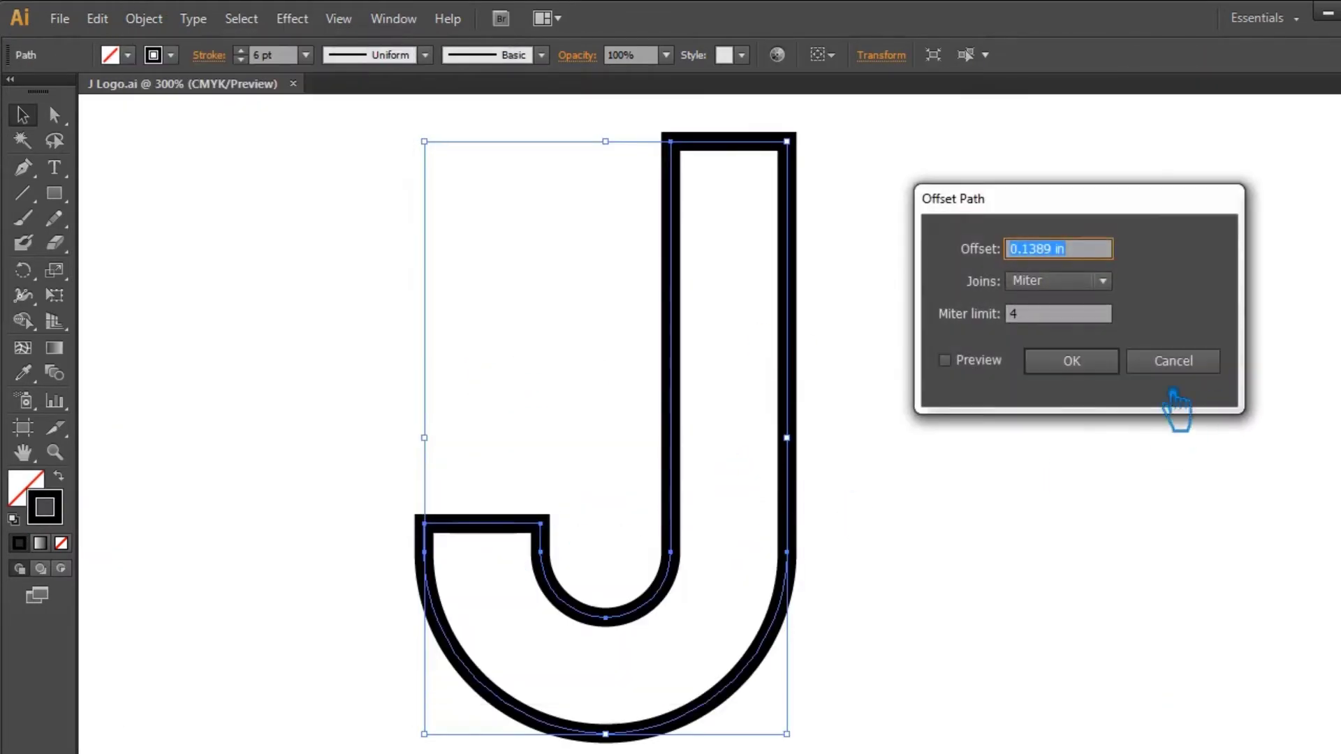
pyautogui.click(945, 361)
pyautogui.click(1092, 370)
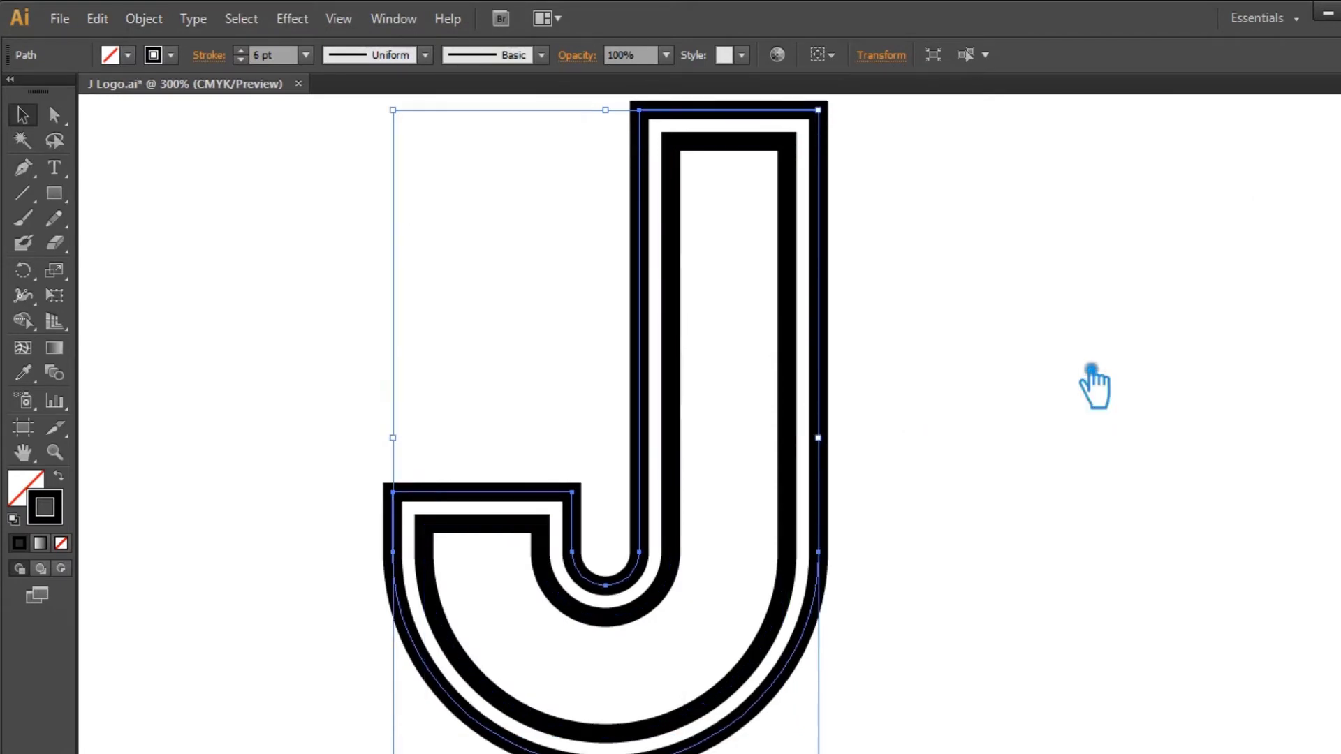
# Offset the new outer J outline by another 0.1389 in with Miter joins to create a third contour.
pyautogui.click(150, 19)
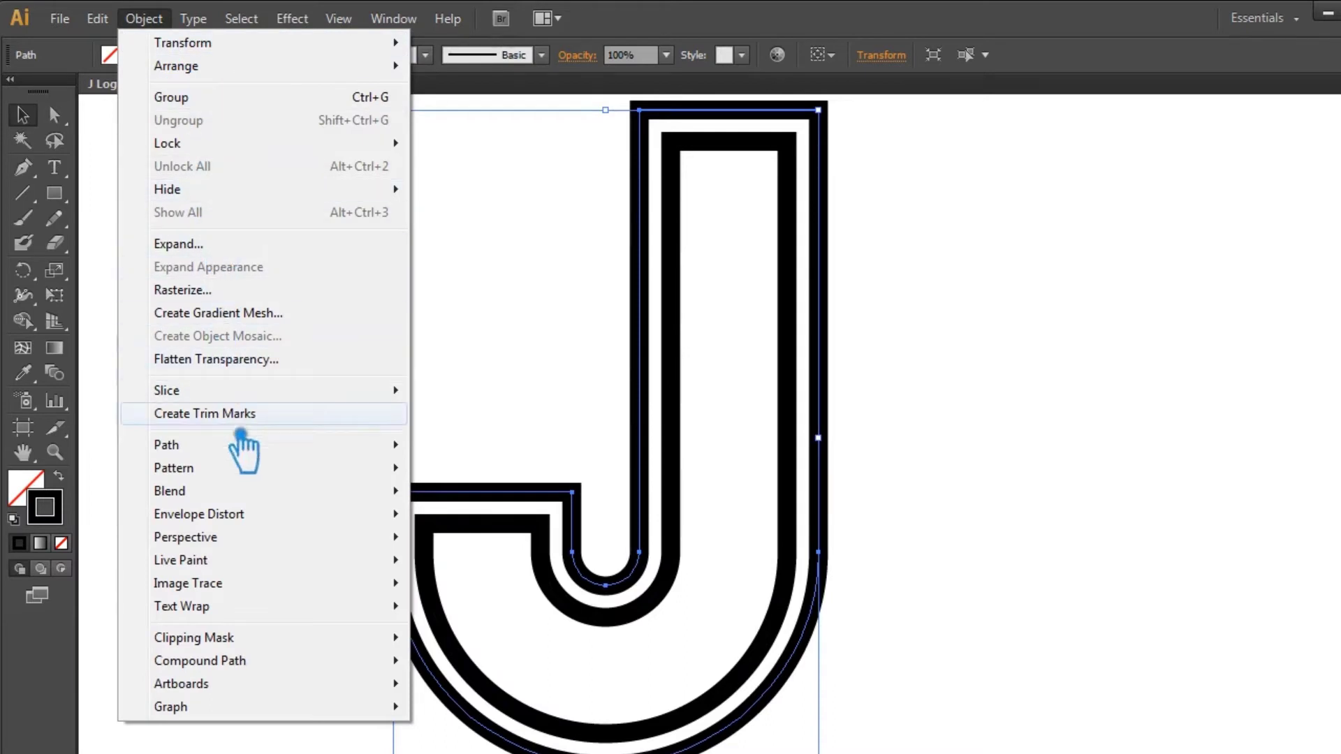
pyautogui.moveTo(250, 448)
pyautogui.click(531, 524)
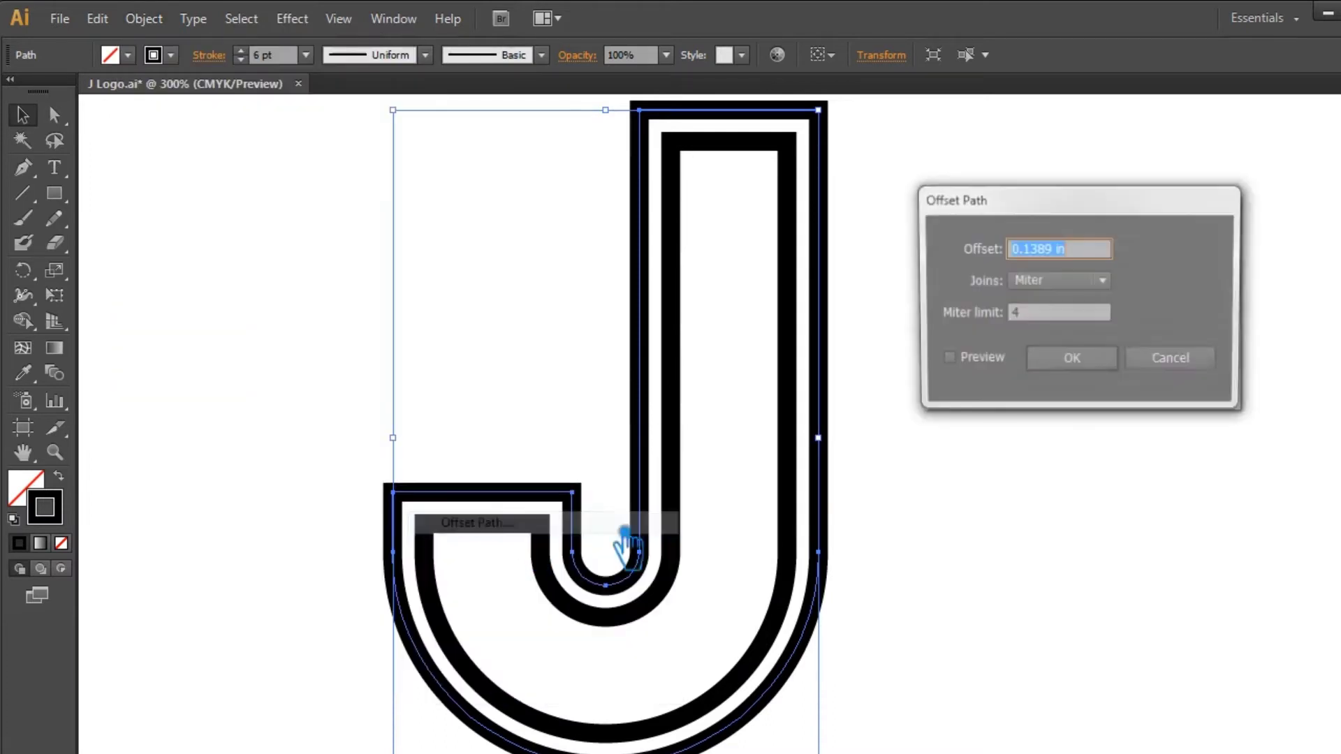
pyautogui.click(944, 360)
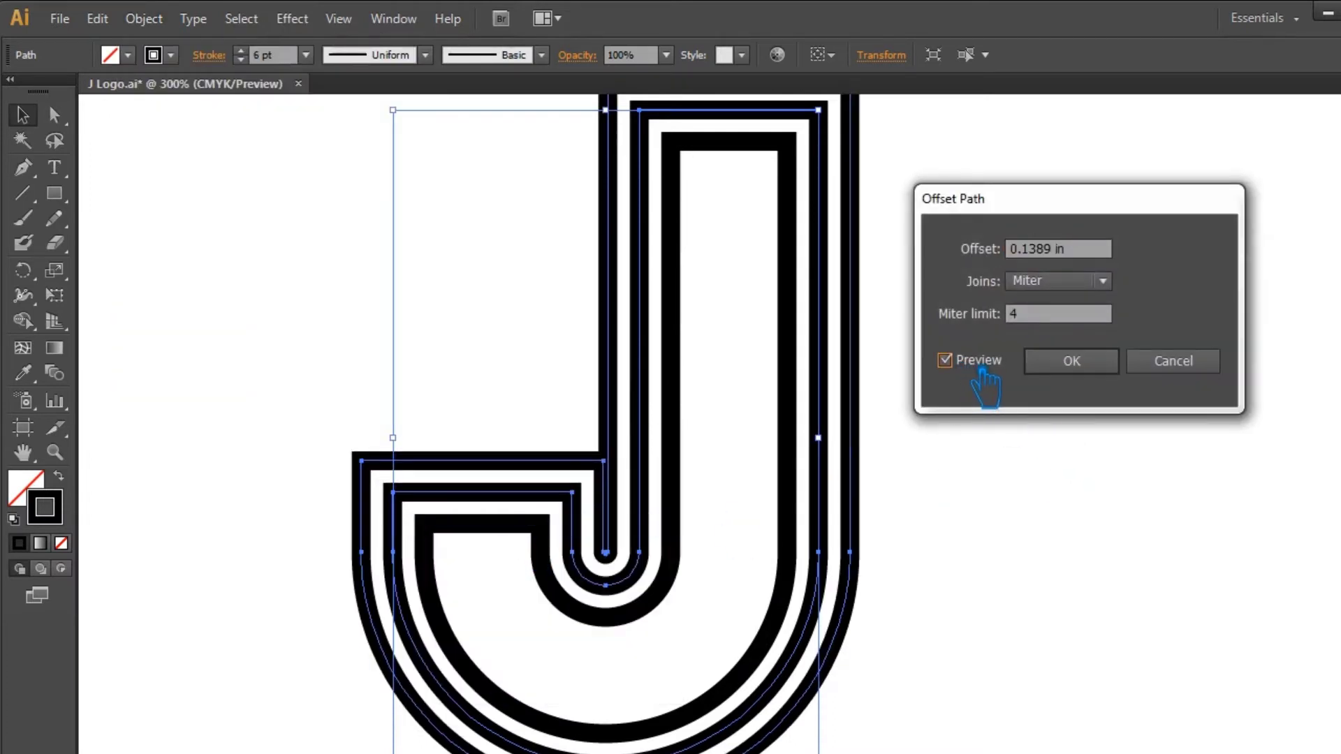
pyautogui.click(1089, 364)
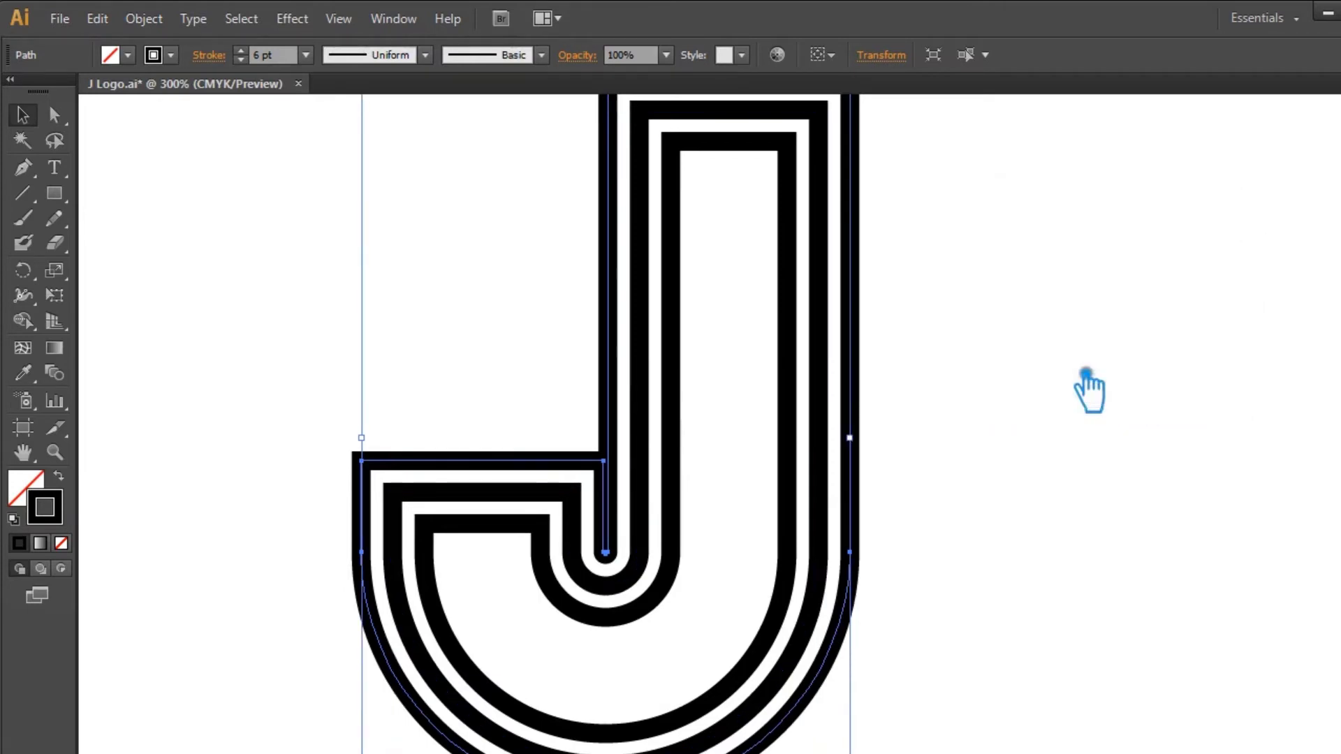
pyautogui.click(1085, 371)
pyautogui.moveTo(1084, 334); pyautogui.dragTo(1071, 390)
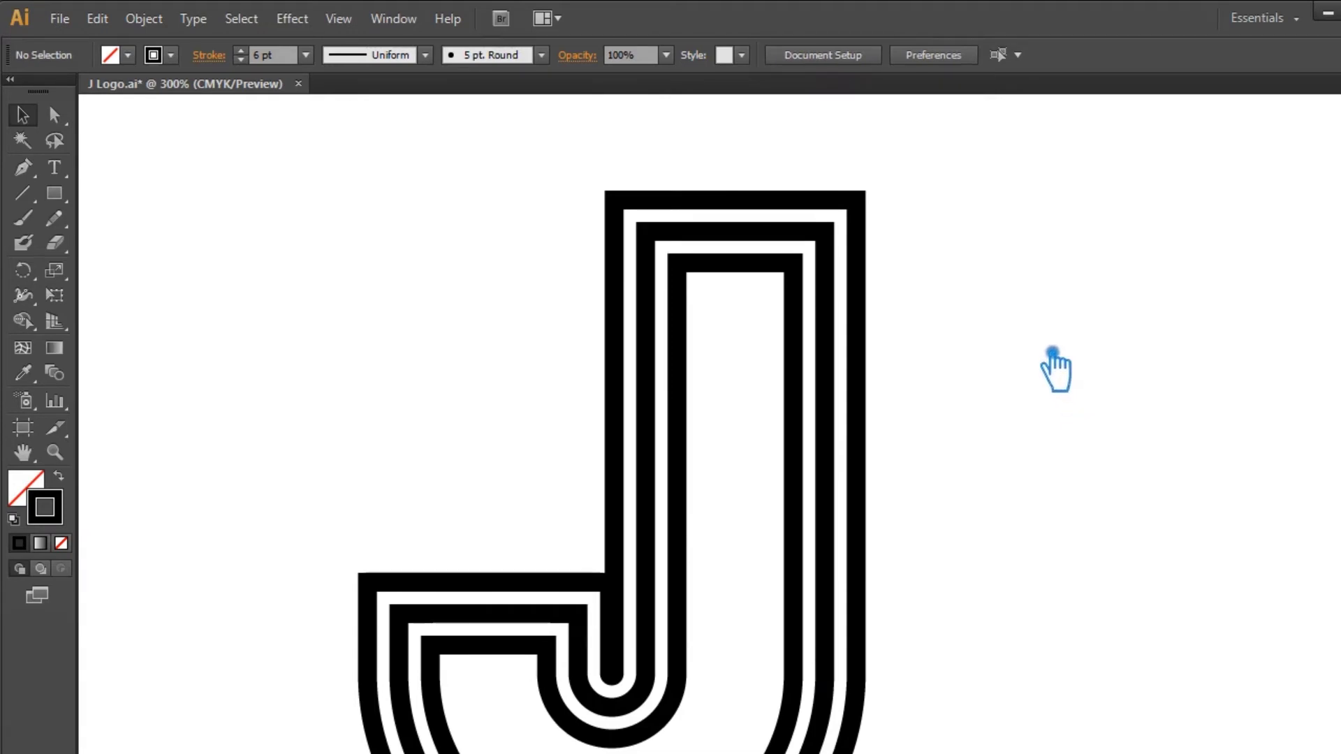
pyautogui.moveTo(1057, 560); pyautogui.dragTo(1031, 494)
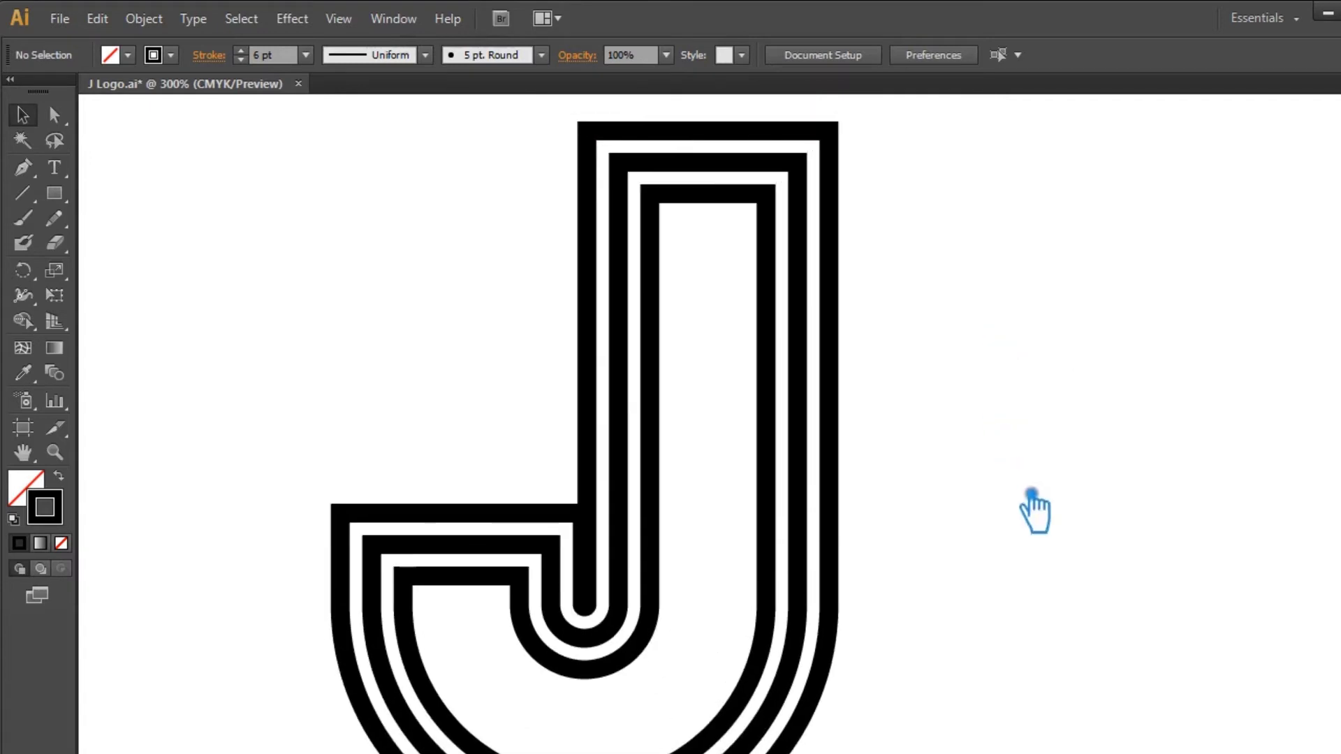
pyautogui.hotkey('ctrl', '-')
pyautogui.moveTo(946, 446); pyautogui.dragTo(1005, 488)
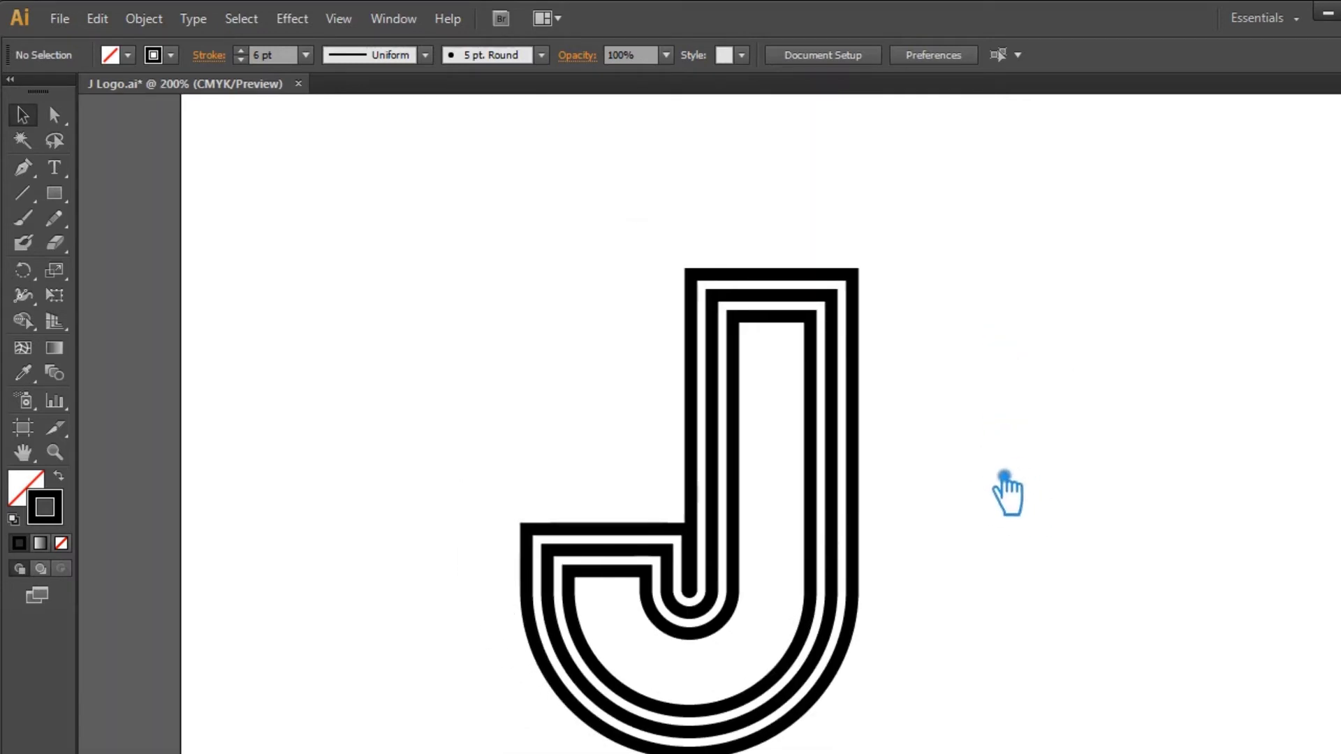
pyautogui.moveTo(982, 410); pyautogui.dragTo(636, 223)
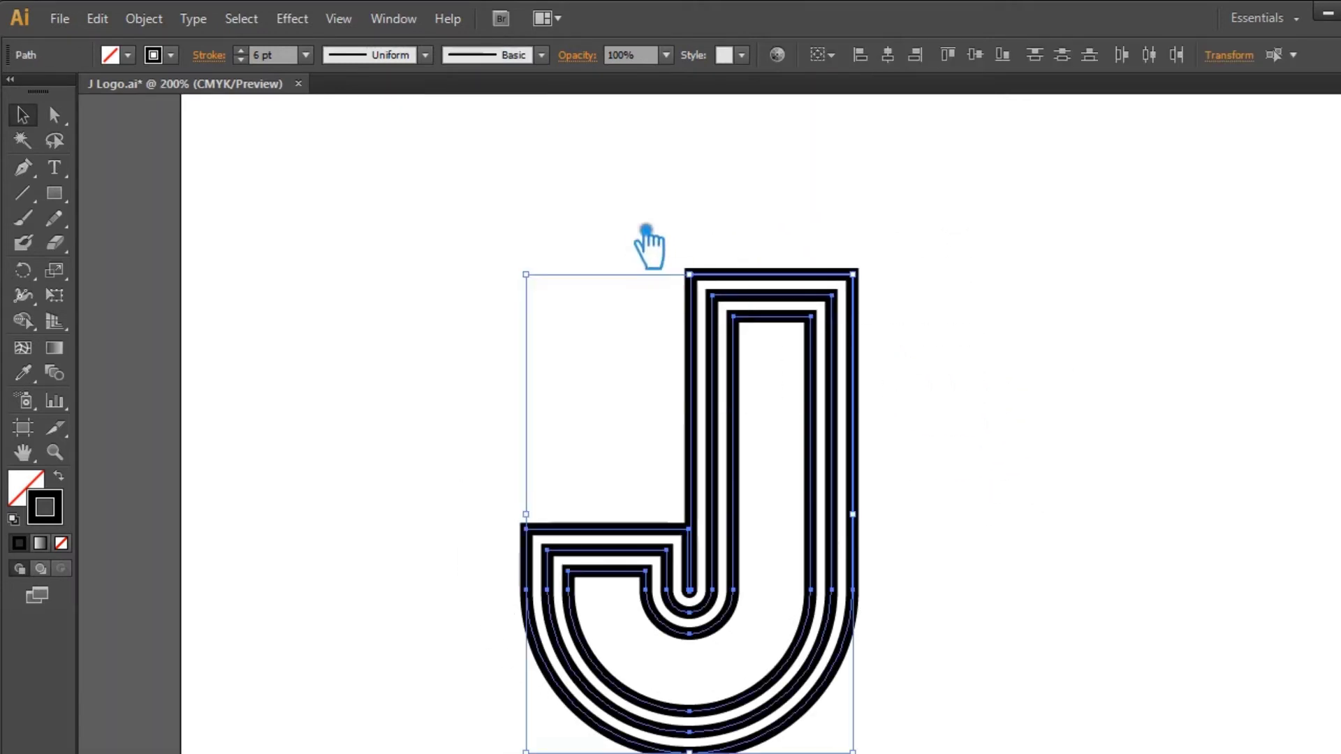
pyautogui.click(939, 467)
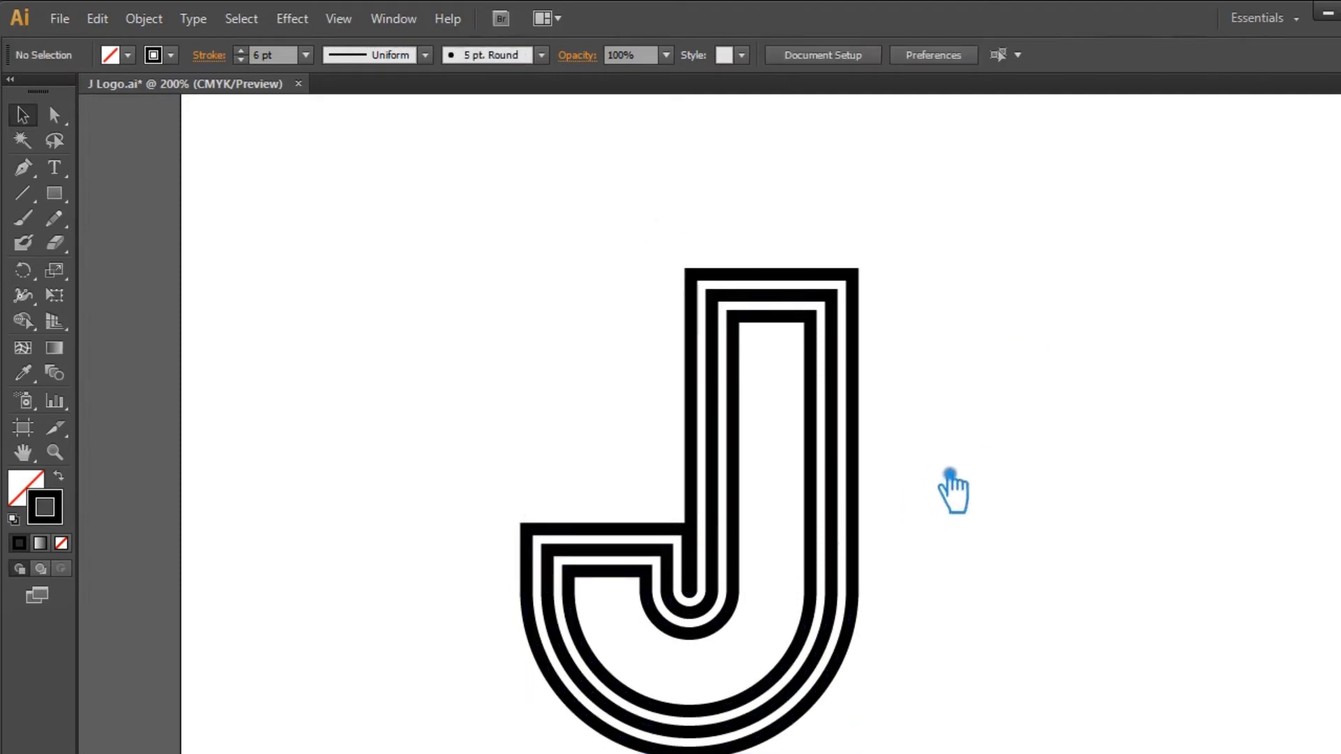
# Cut a small gap in the outer contour along the flat upper edge of the J's hook using added anchor points.
pyautogui.hotkey('ctrl', '+')
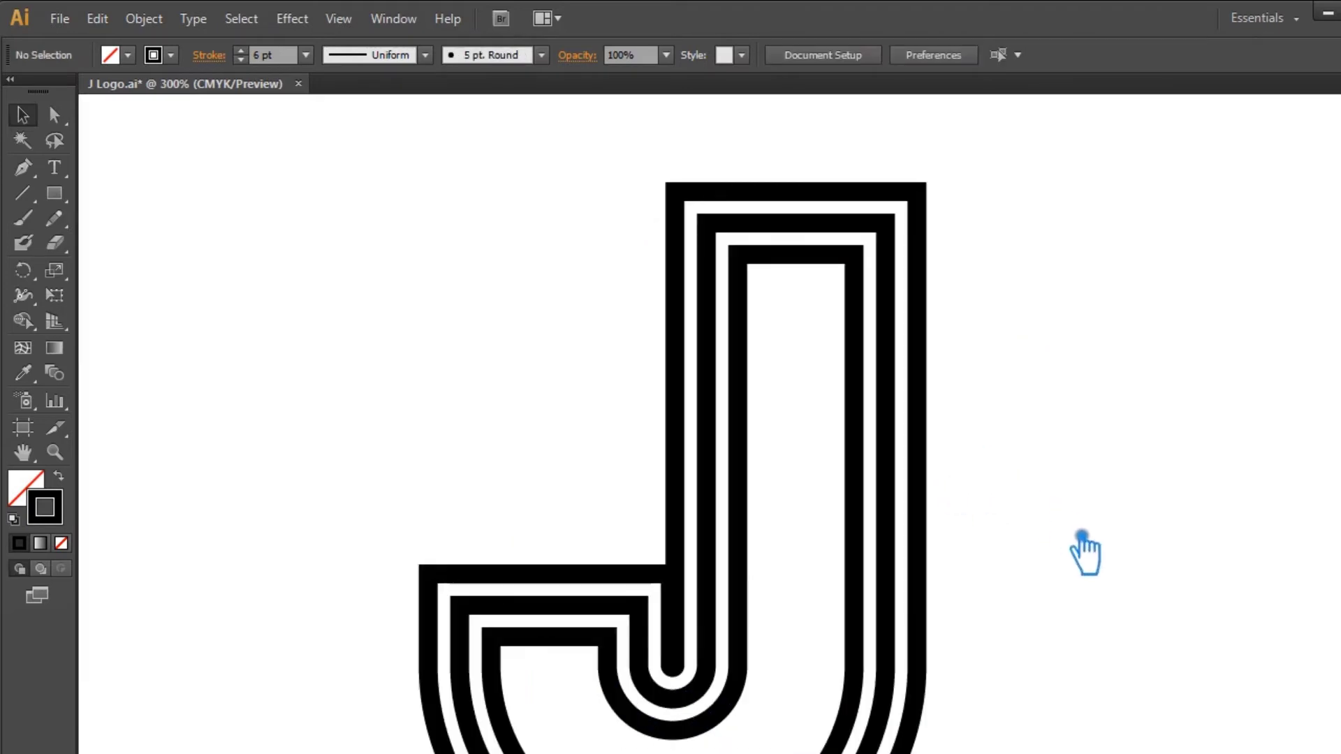
pyautogui.scroll(-3, 1066, 529)
pyautogui.click(630, 508)
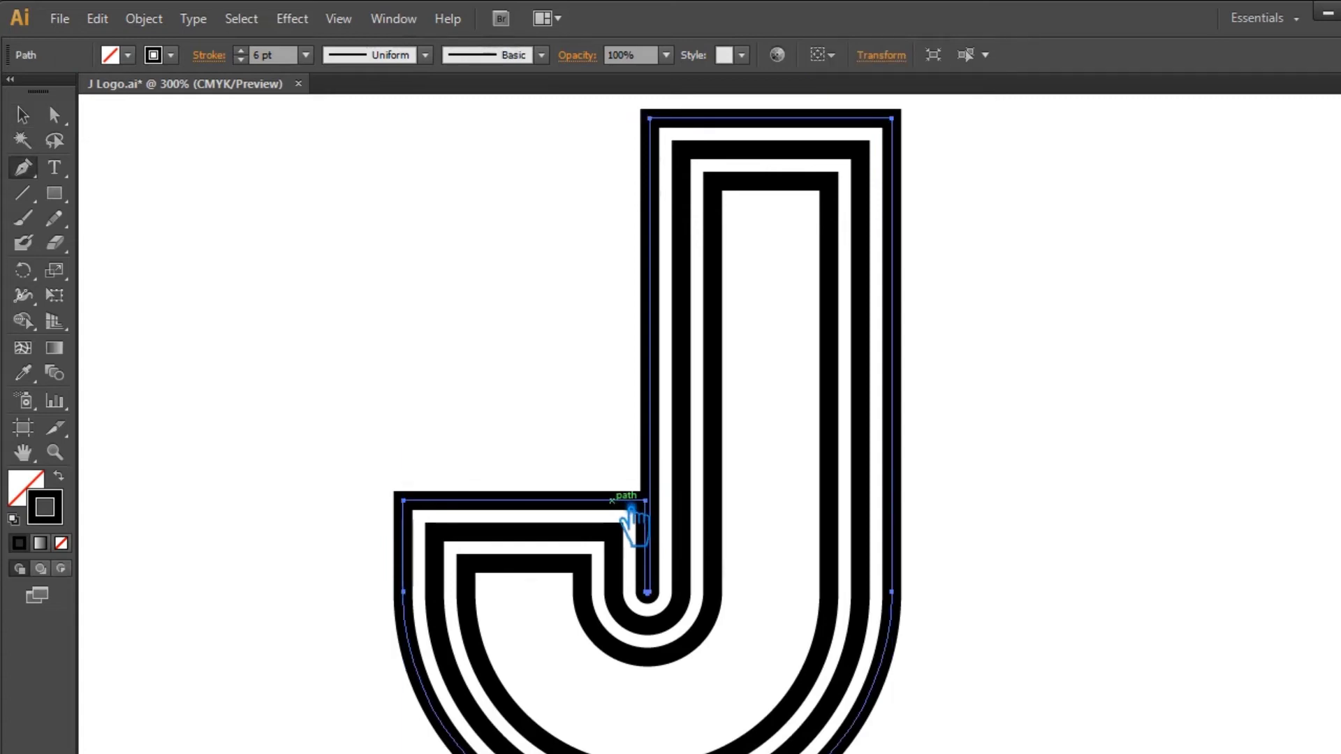
pyautogui.keyDown('ctrl'); pyautogui.keyDown('shift'); pyautogui.click(545, 528); pyautogui.keyUp('shift'); pyautogui.keyUp('ctrl')
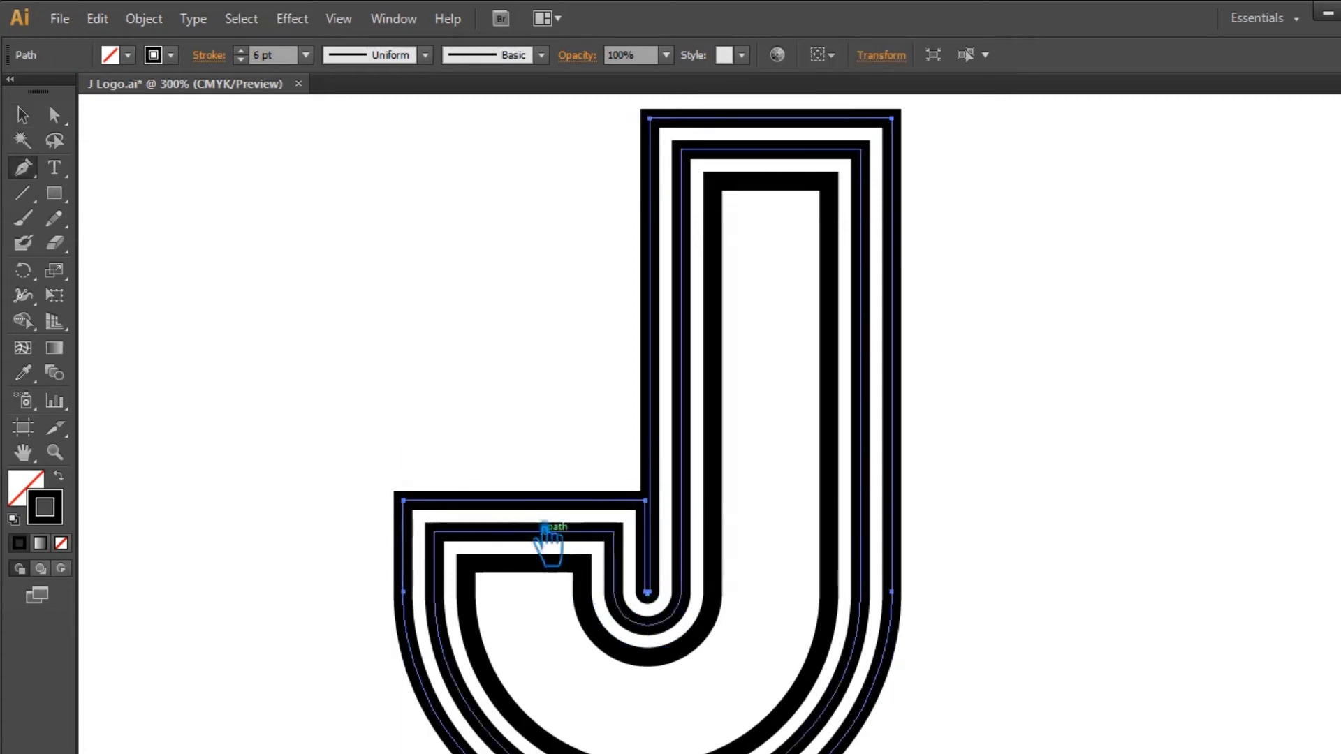
pyautogui.click(552, 506)
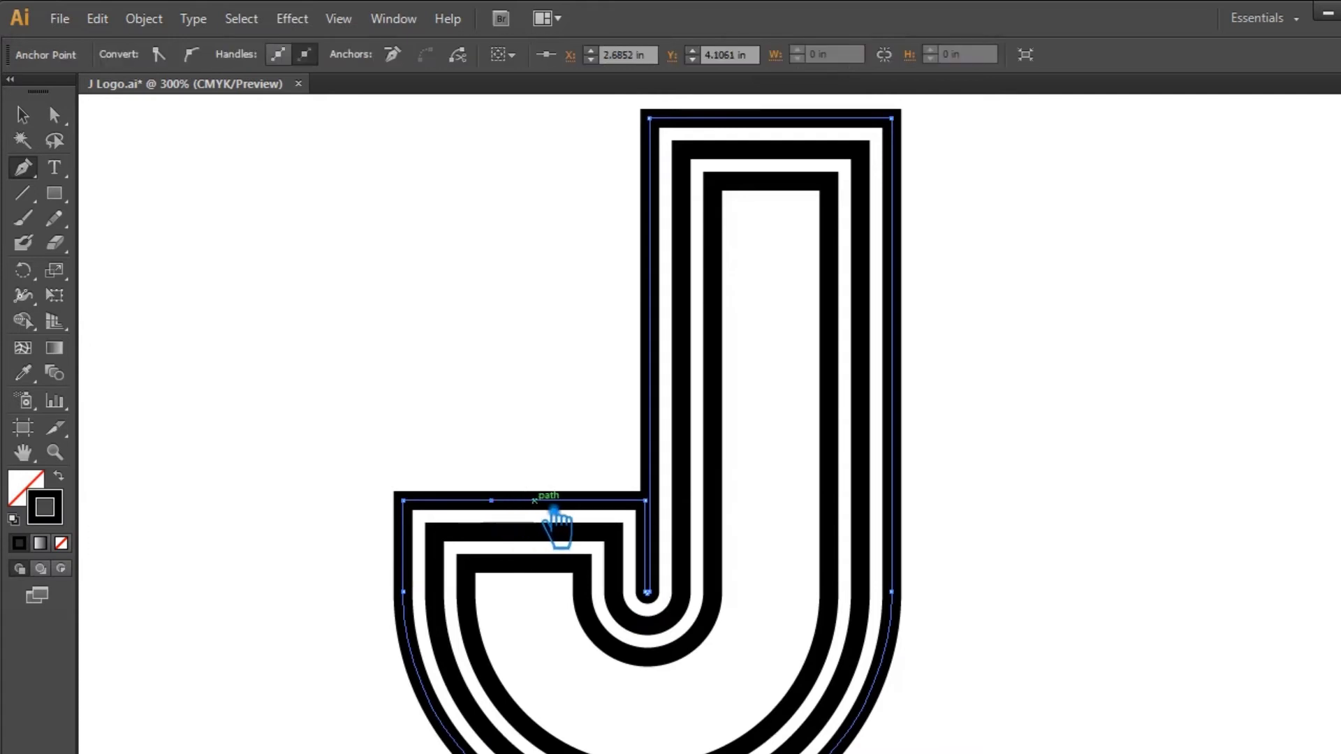
pyautogui.press('Delete')
pyautogui.keyDown('ctrl'); pyautogui.keyDown('shift'); pyautogui.click(591, 542); pyautogui.keyUp('shift'); pyautogui.keyUp('ctrl')
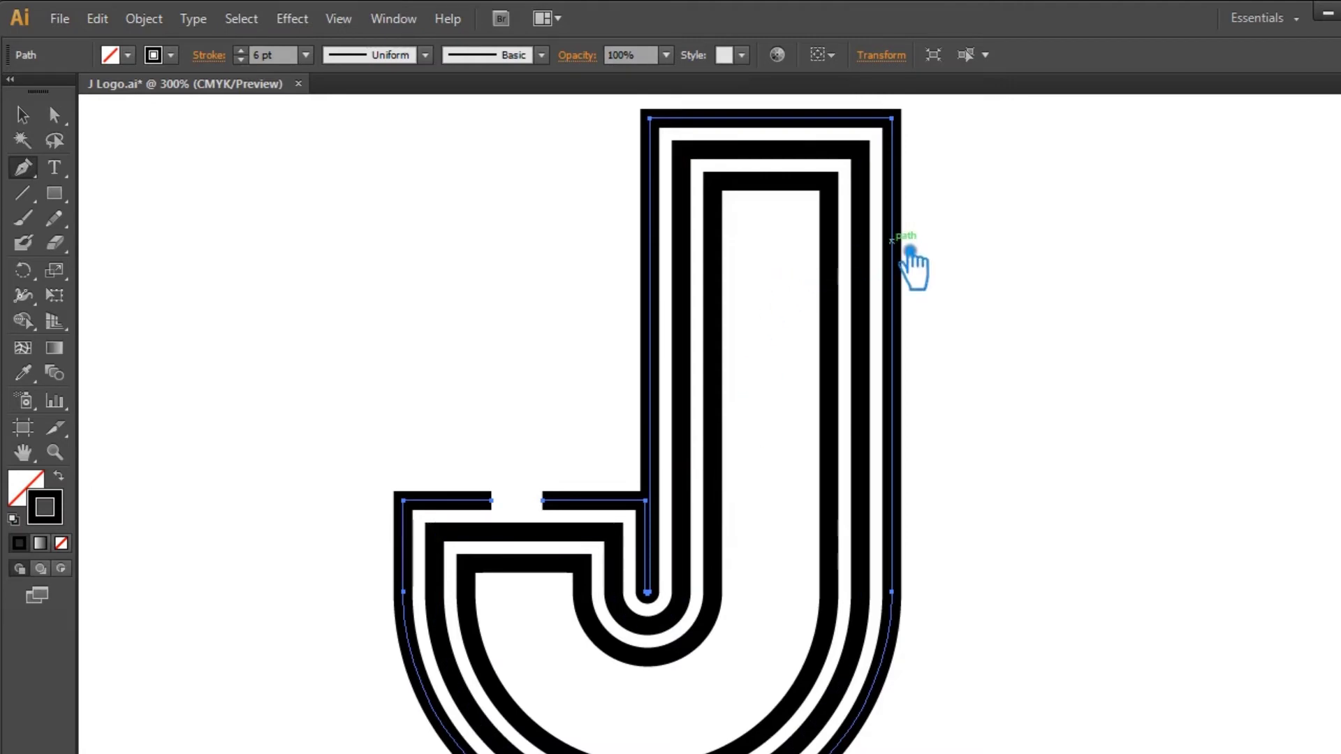
# Cut a small gap in the middle contour near the upper end of the J stem's inner-left side.
pyautogui.keyDown('ctrl'); pyautogui.click(682, 225); pyautogui.keyUp('ctrl')
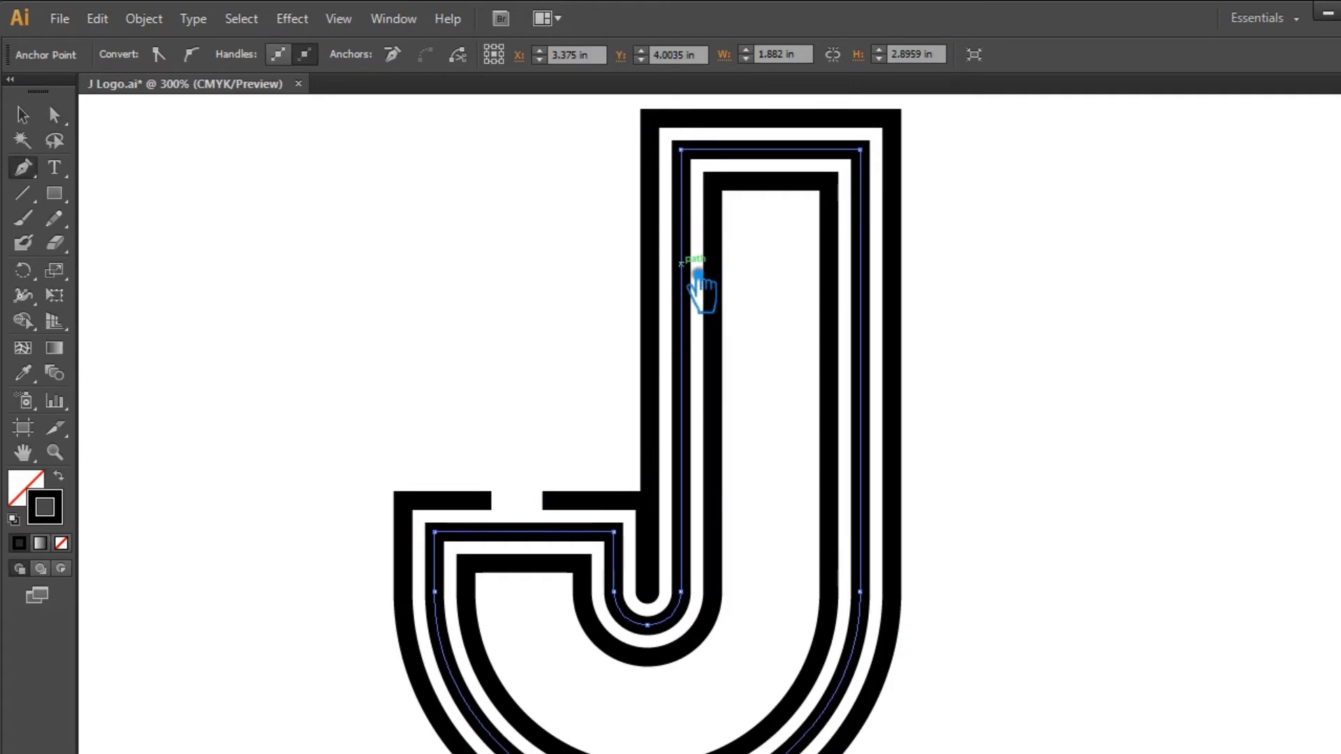
pyautogui.hotkey('ctrl', 'z')
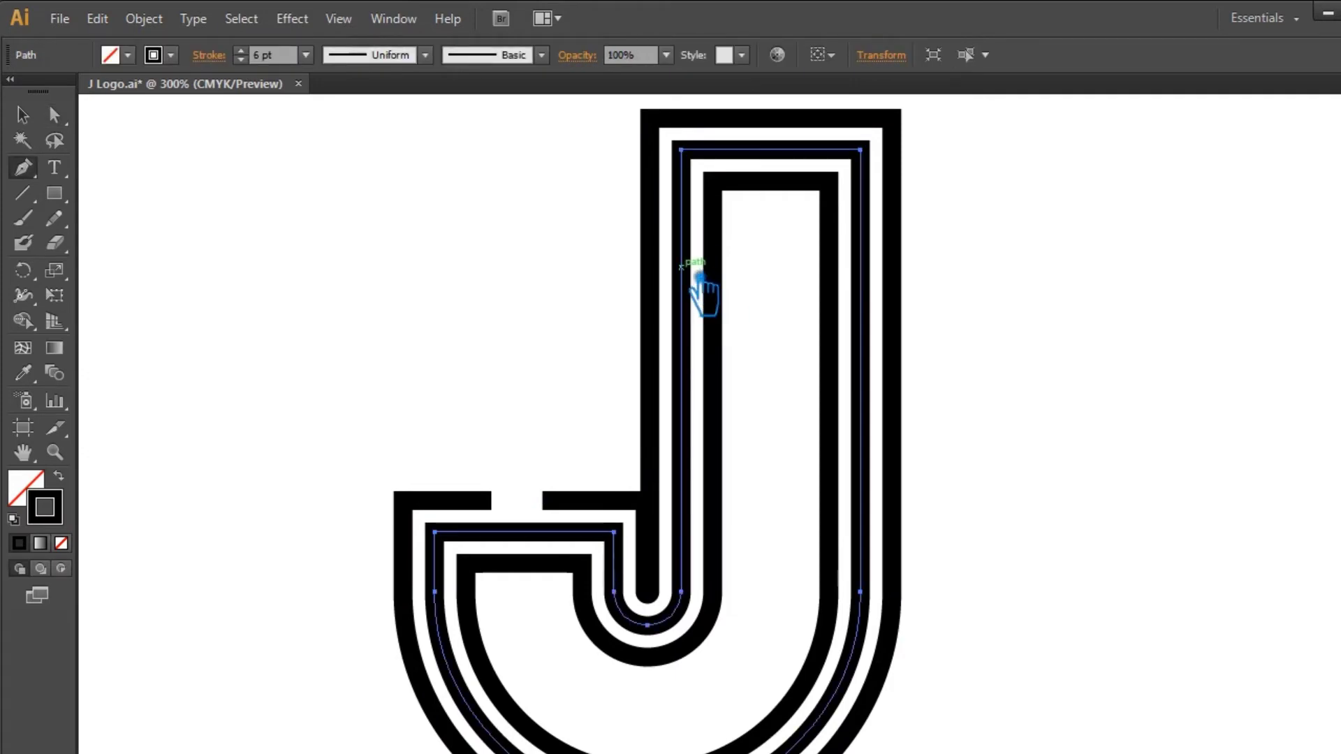
pyautogui.click(681, 266)
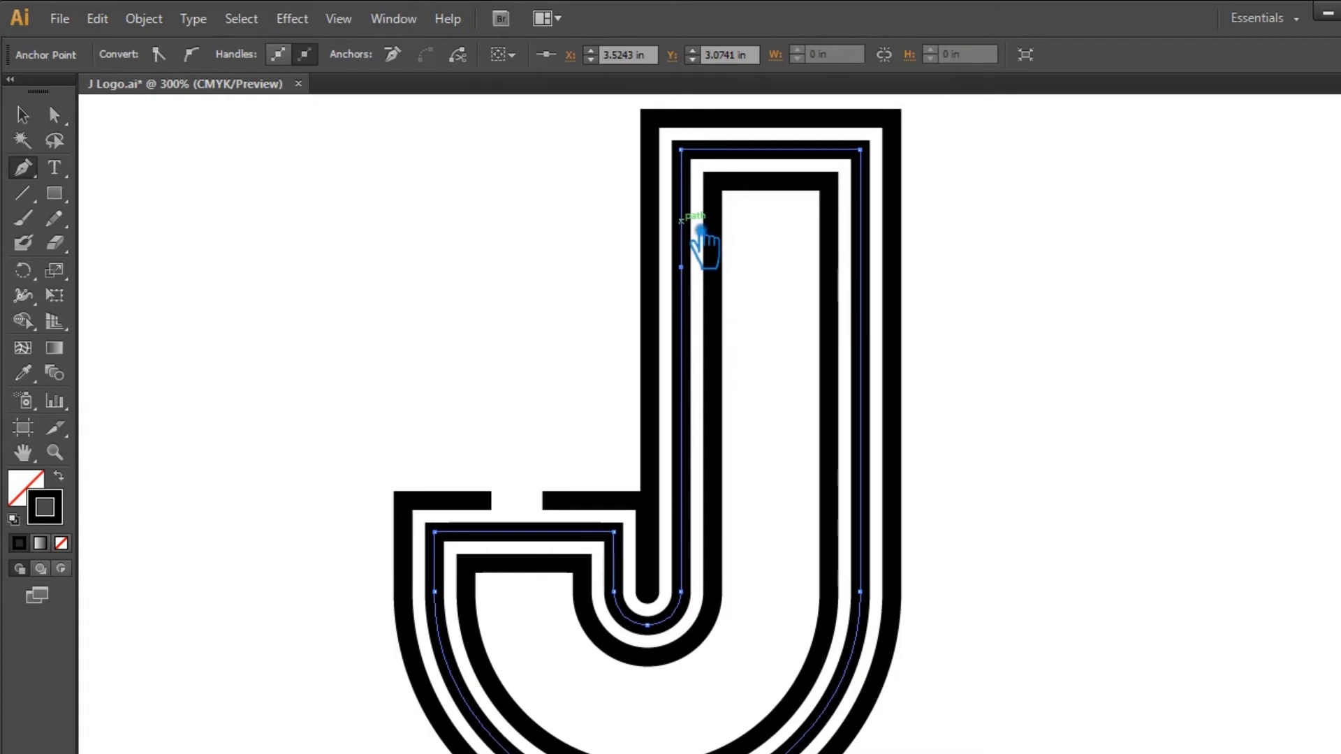
pyautogui.click(697, 240)
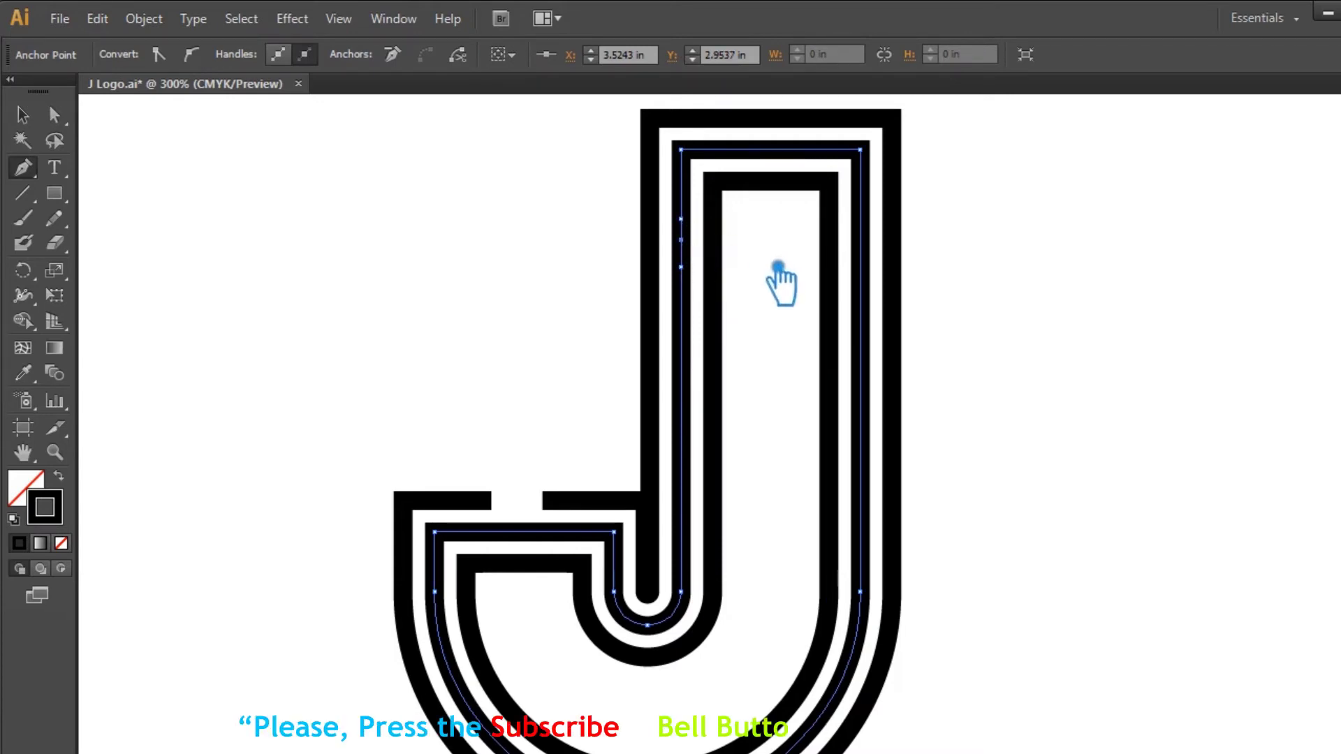
pyautogui.press('Delete')
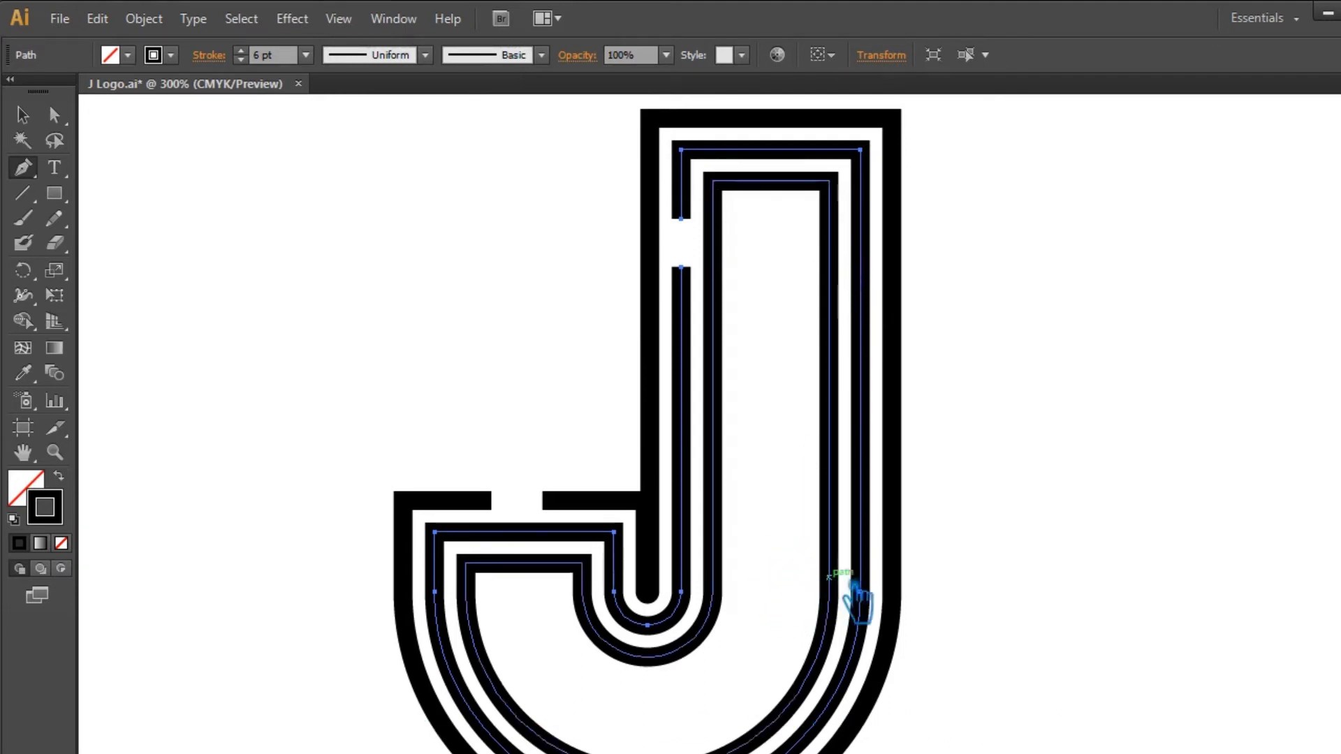
# Cut a gap in the innermost contour low on the stem's right side and narrow it by raising its lower endpoint.
pyautogui.moveTo(1032, 533); pyautogui.dragTo(1031, 446)
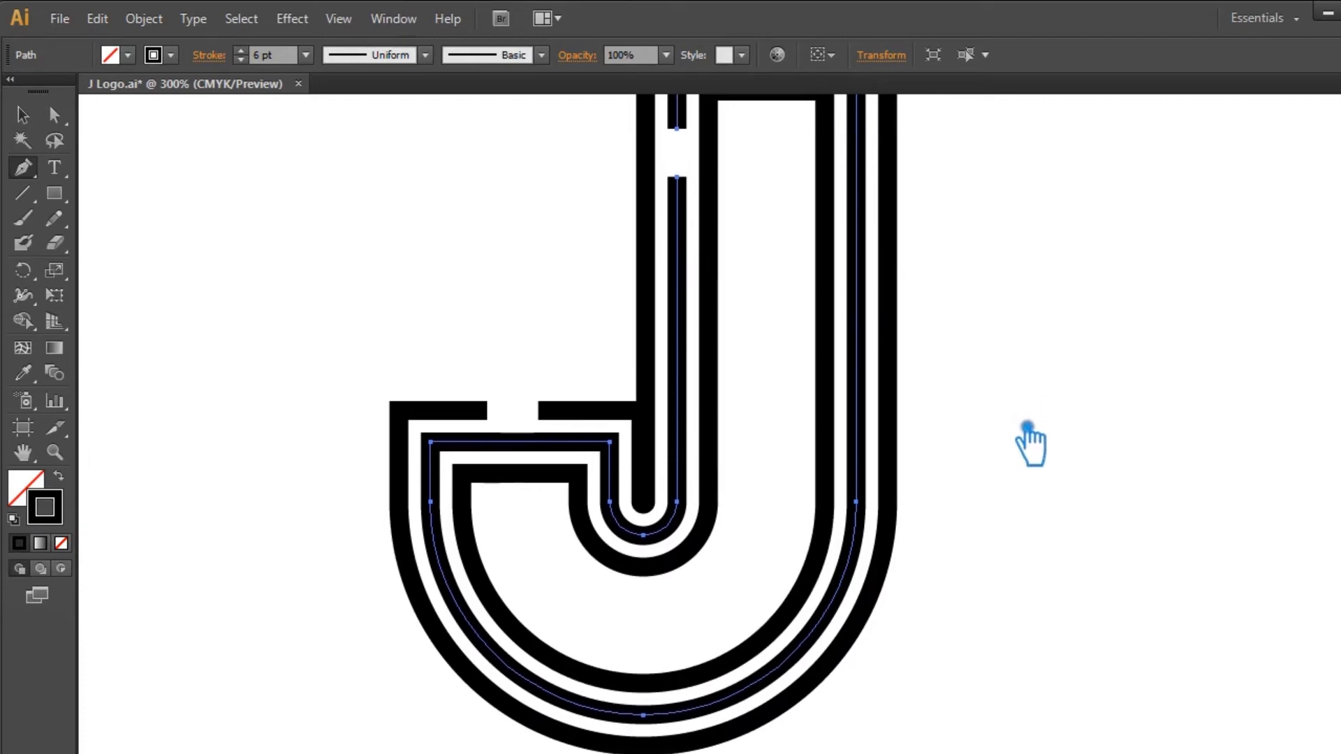
pyautogui.moveTo(824, 565); pyautogui.dragTo(648, 579)
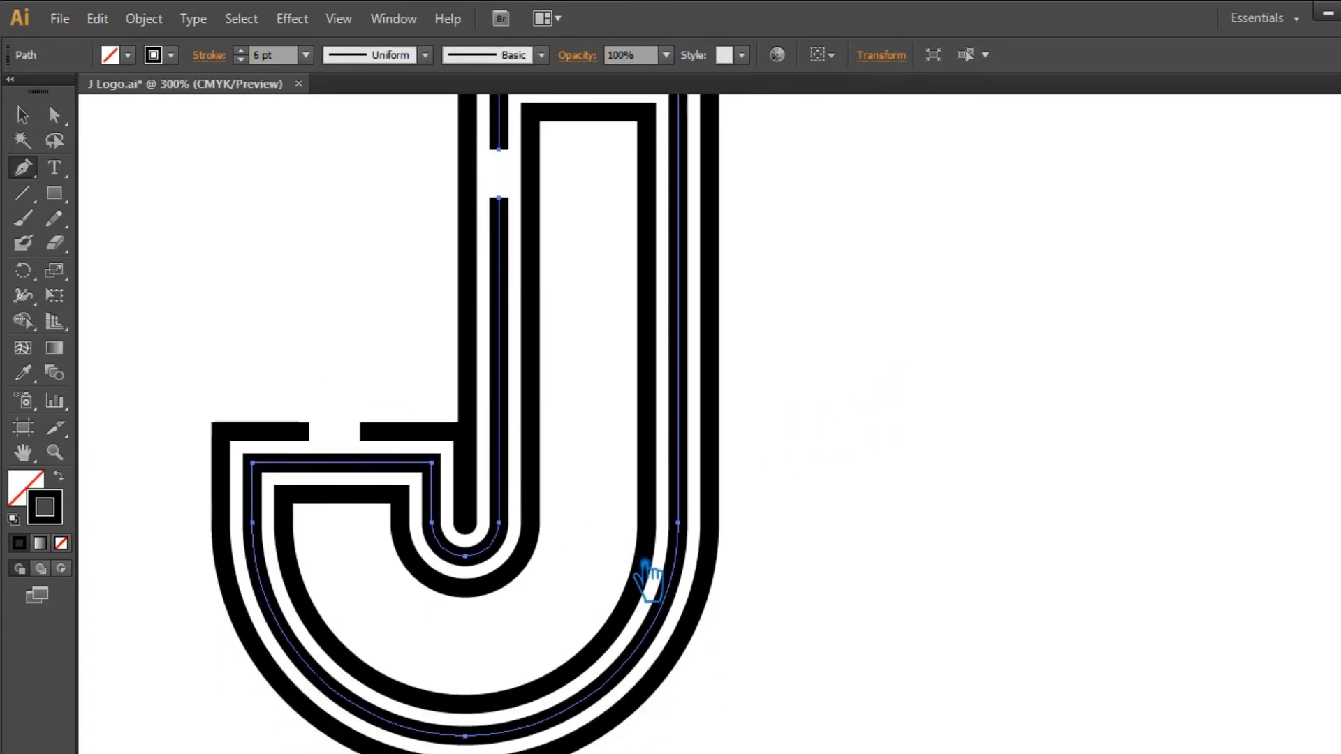
pyautogui.scroll(-1, 778, 474)
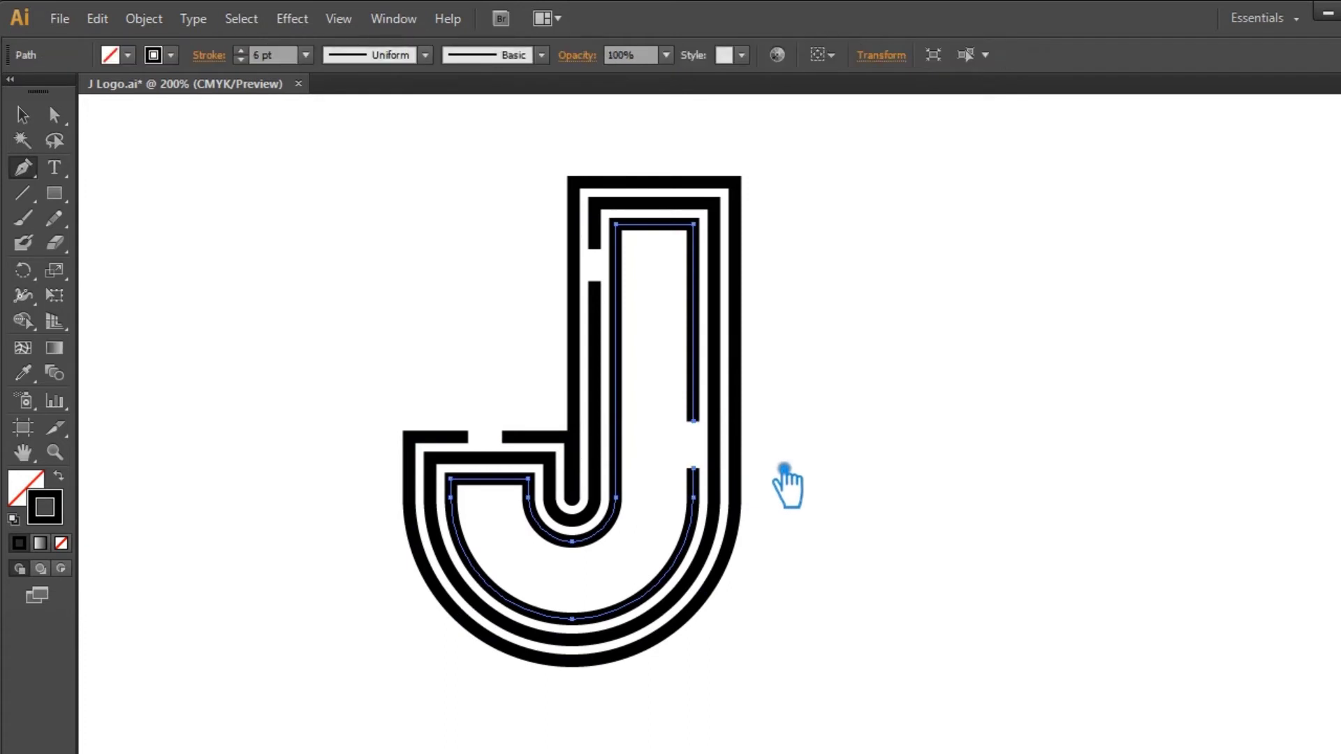
pyautogui.press('a')
pyautogui.click(693, 469)
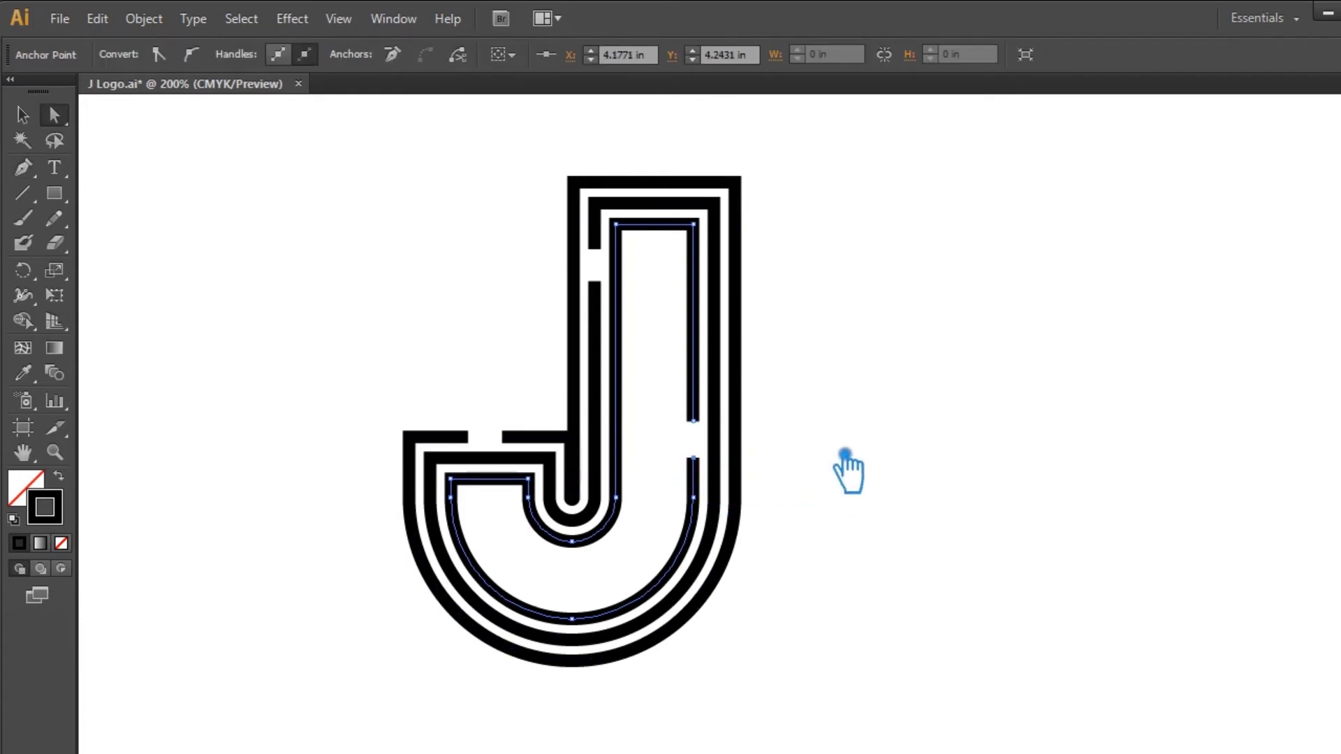
pyautogui.click(847, 473)
# Apply the 5 pt. Round brush to all three J contours.
pyautogui.moveTo(856, 680); pyautogui.dragTo(365, 263)
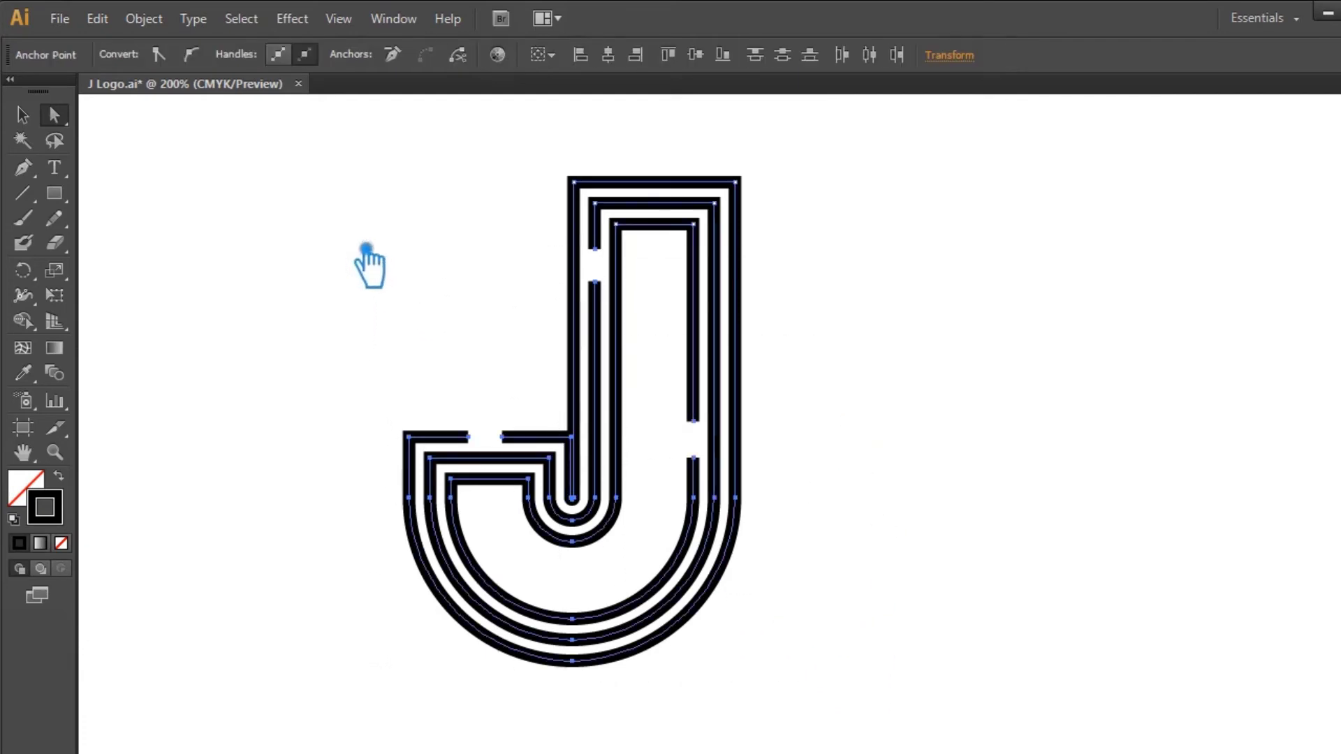
pyautogui.click(308, 315)
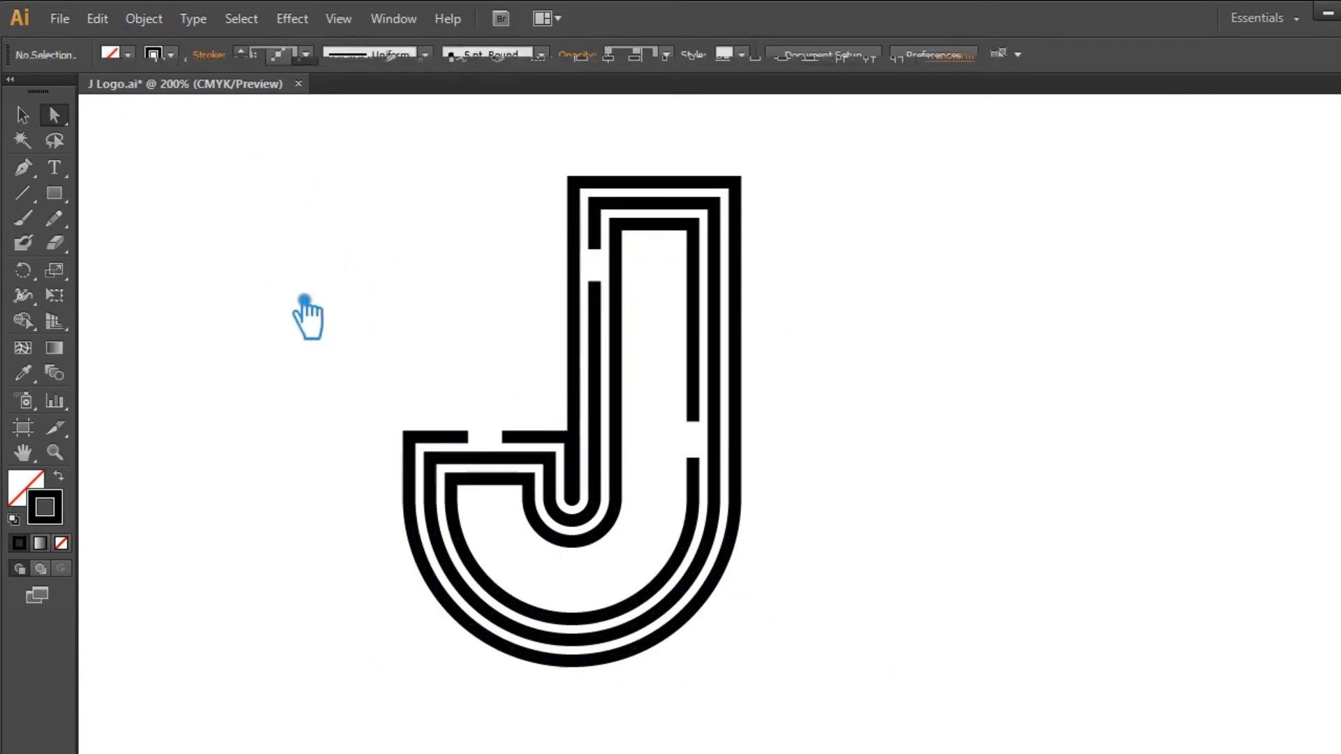
pyautogui.click(585, 344)
pyautogui.click(22, 114)
pyautogui.click(654, 346)
pyautogui.moveTo(904, 602); pyautogui.dragTo(338, 293)
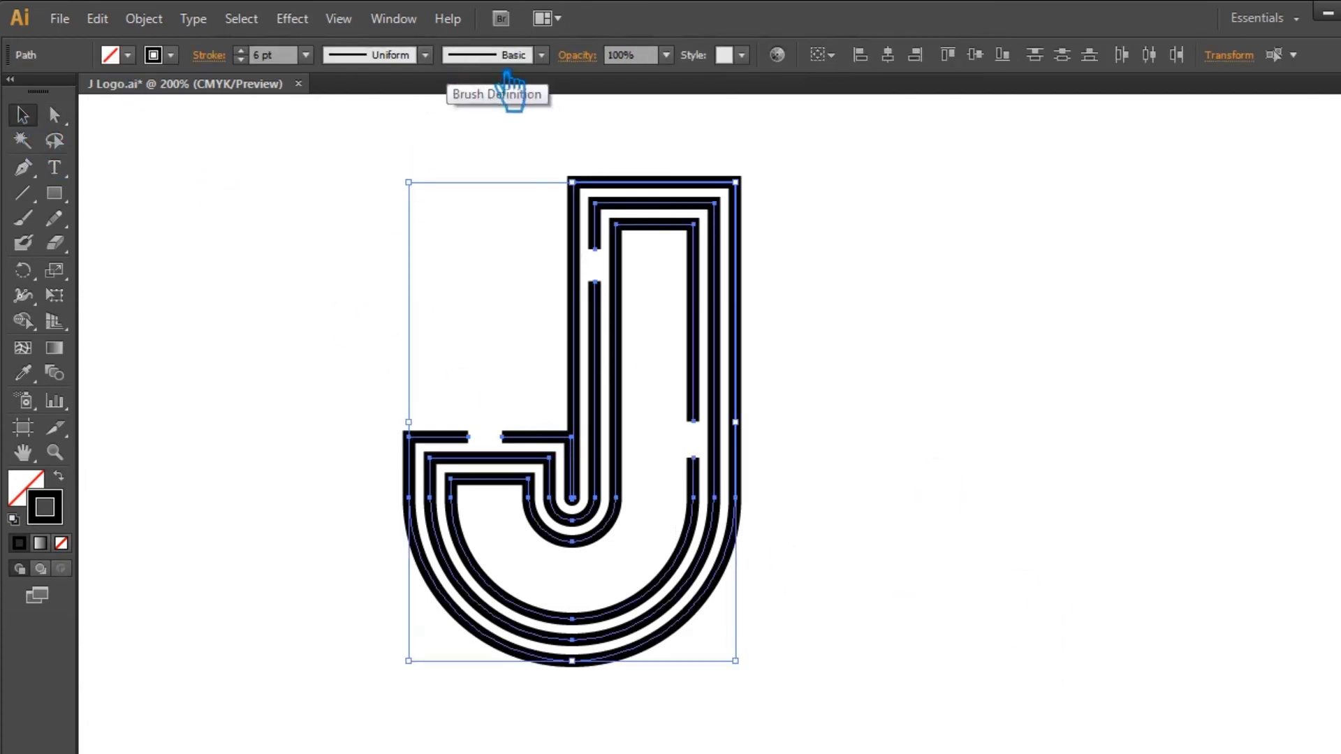
pyautogui.click(541, 55)
pyautogui.click(366, 110)
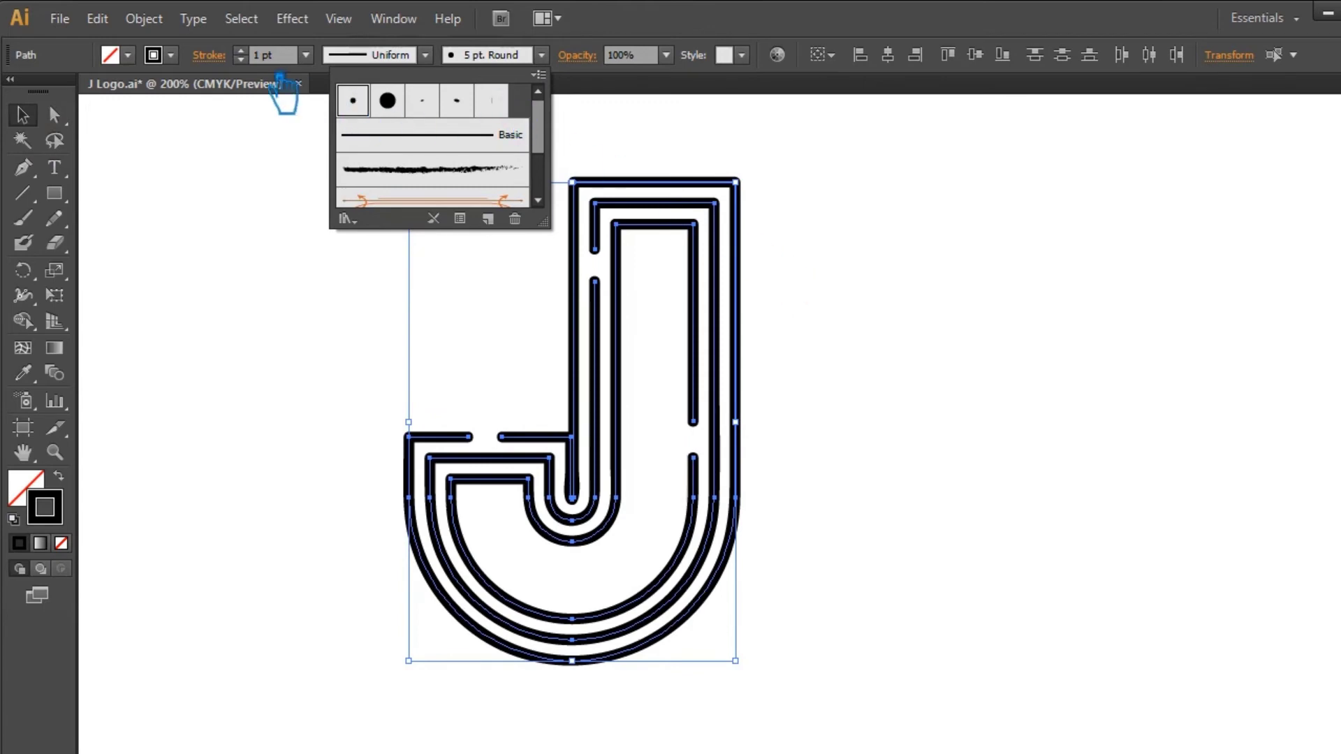
# Set the stroke weight of all J contours to 1.2 pt.
pyautogui.click(264, 60)
pyautogui.press('Up')
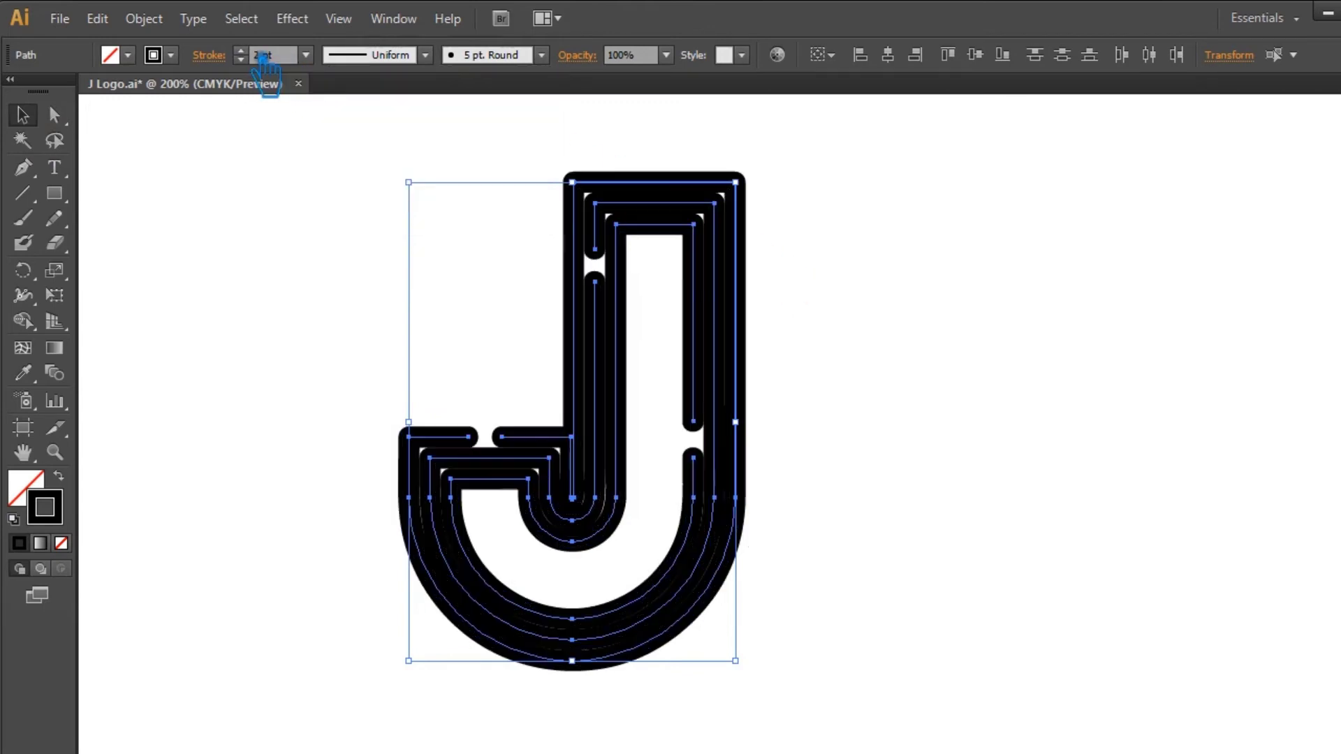
pyautogui.press('Down')
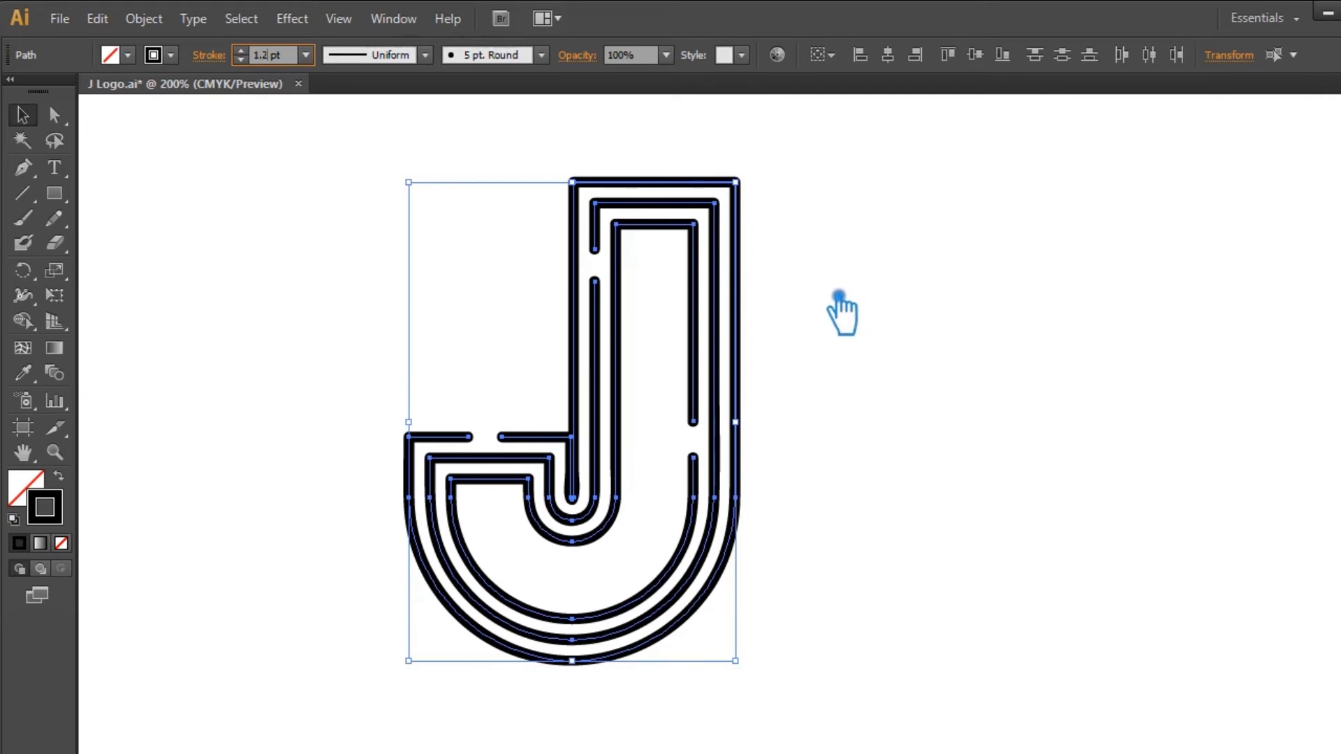
pyautogui.click(887, 392)
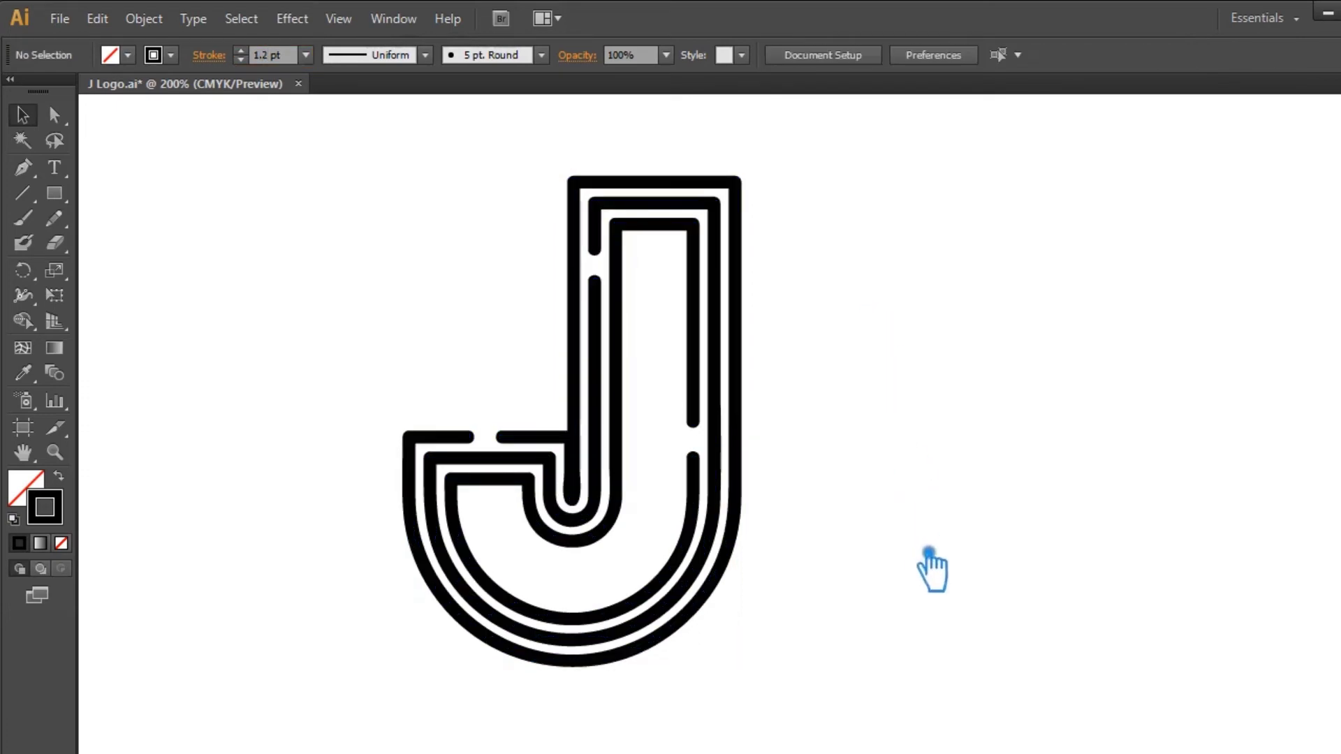
pyautogui.moveTo(852, 646); pyautogui.dragTo(351, 266)
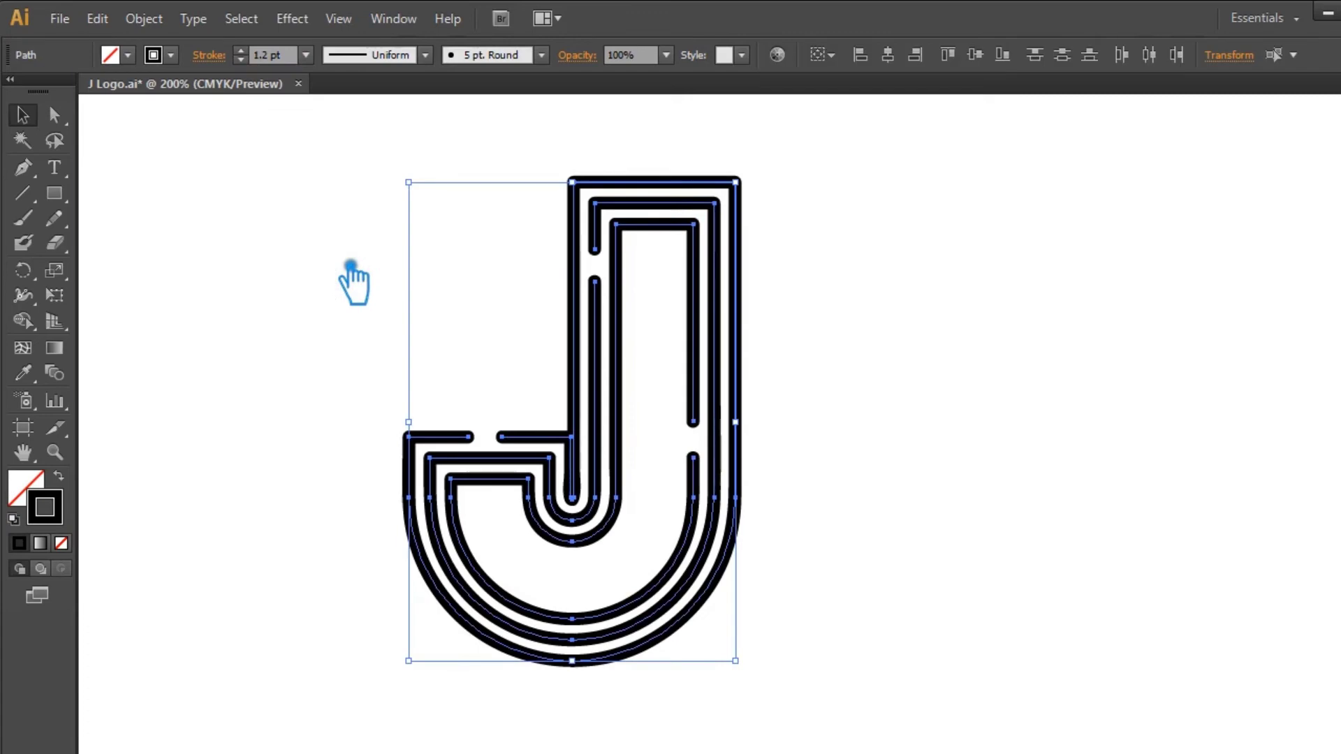
pyautogui.click(932, 349)
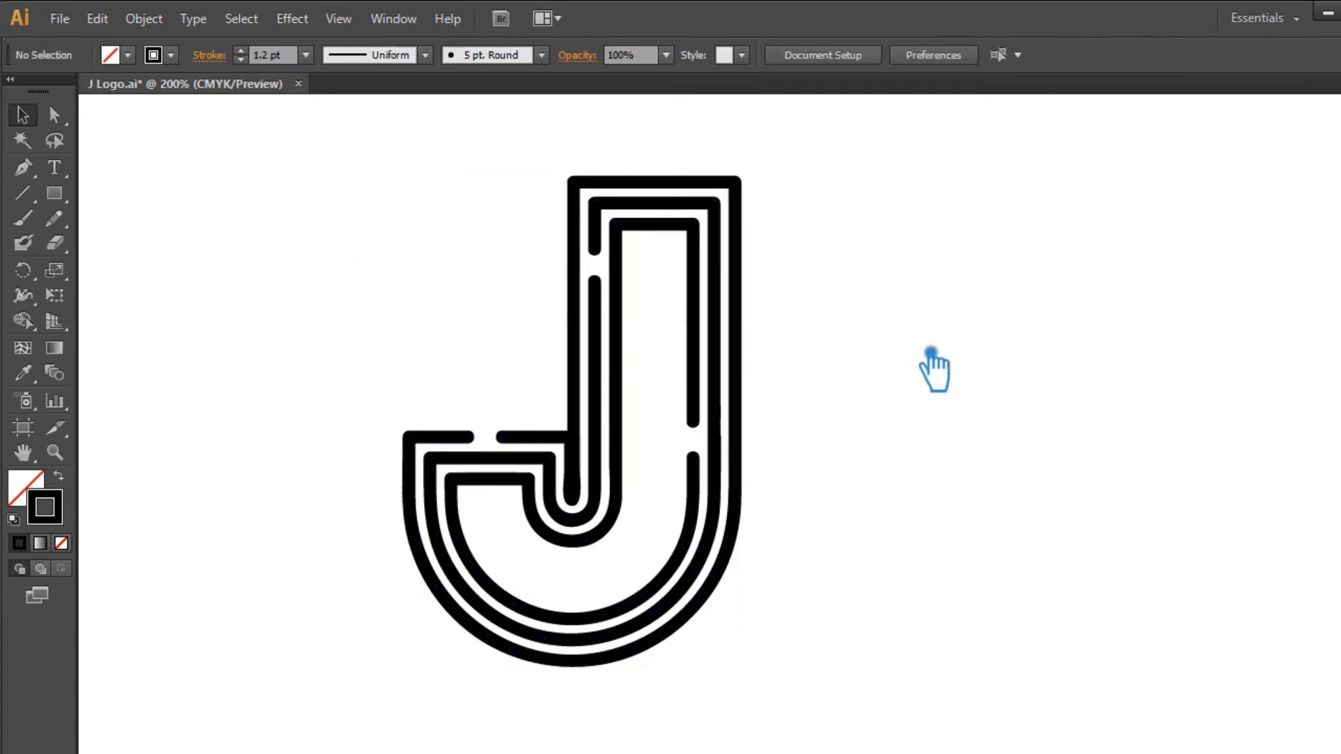
# Recolor the strokes of all J contours a medium green with a hue of about 86°.
pyautogui.moveTo(887, 646); pyautogui.dragTo(381, 283)
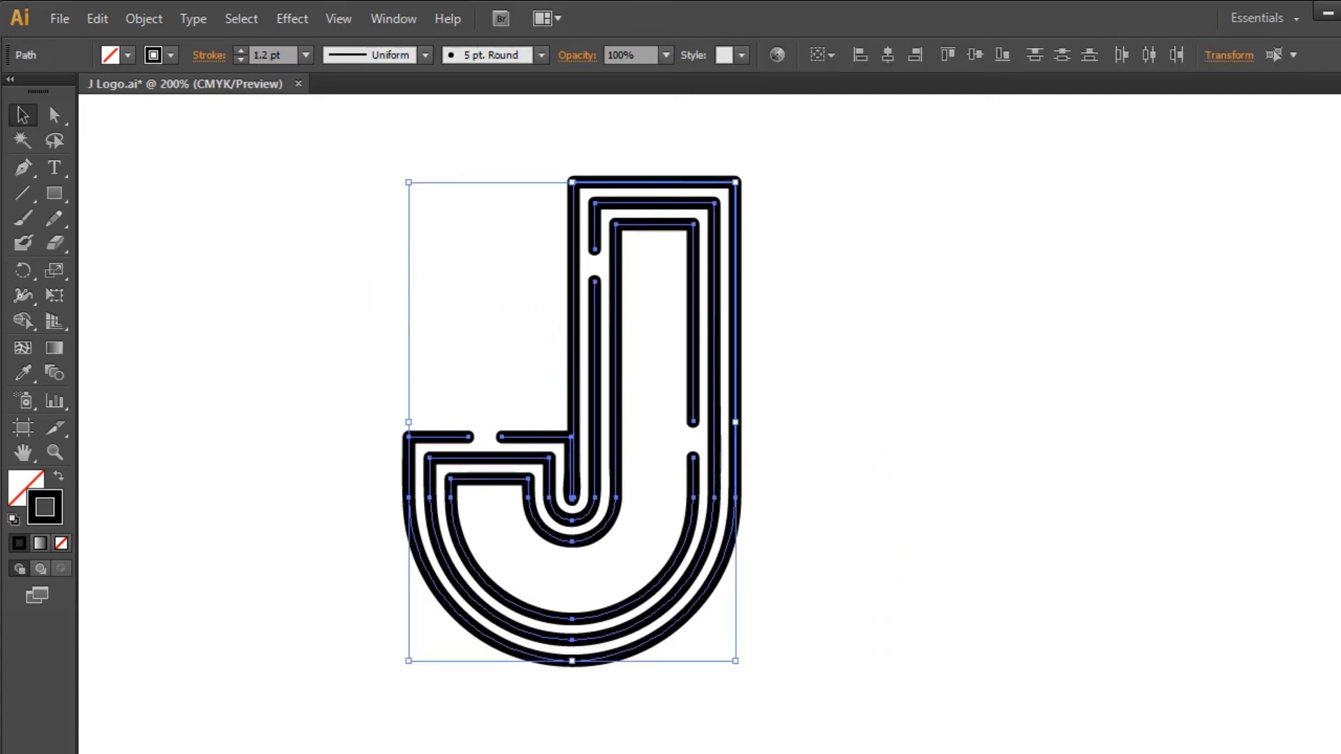
pyautogui.doubleClick(46, 509)
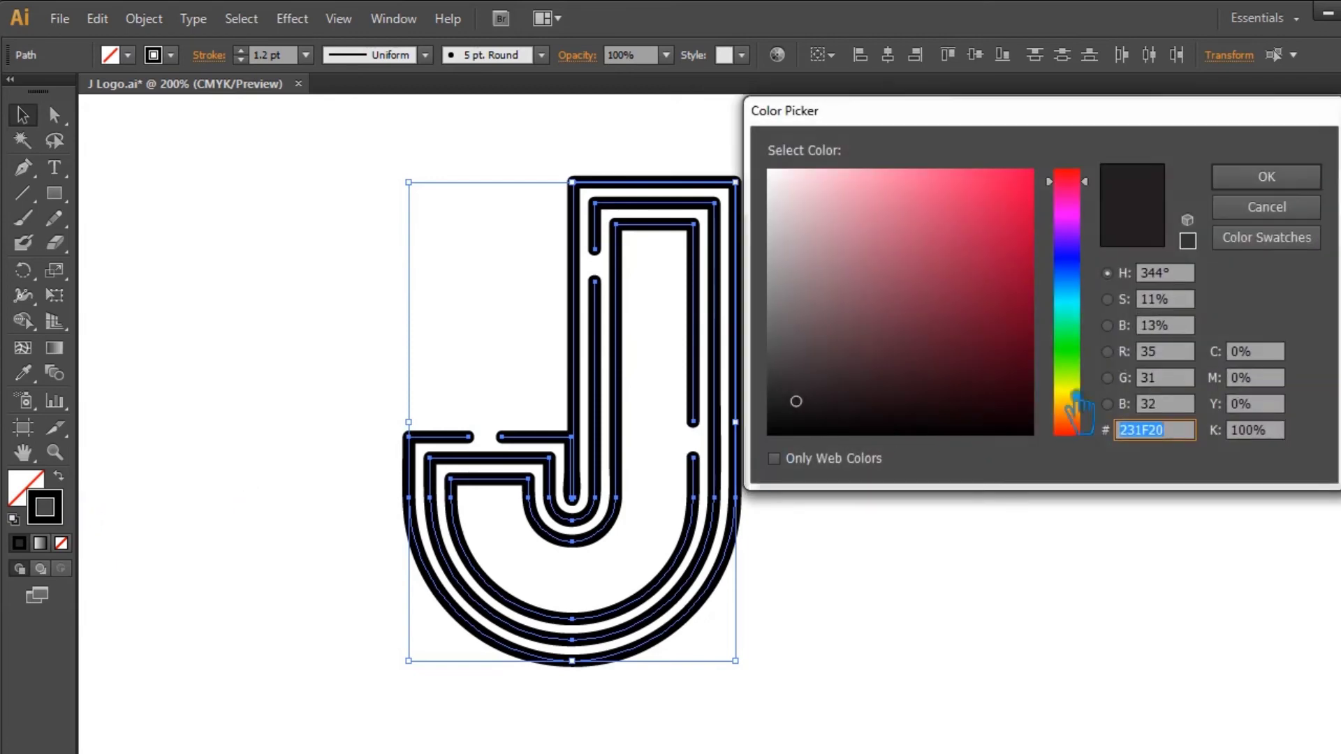
pyautogui.click(1086, 299)
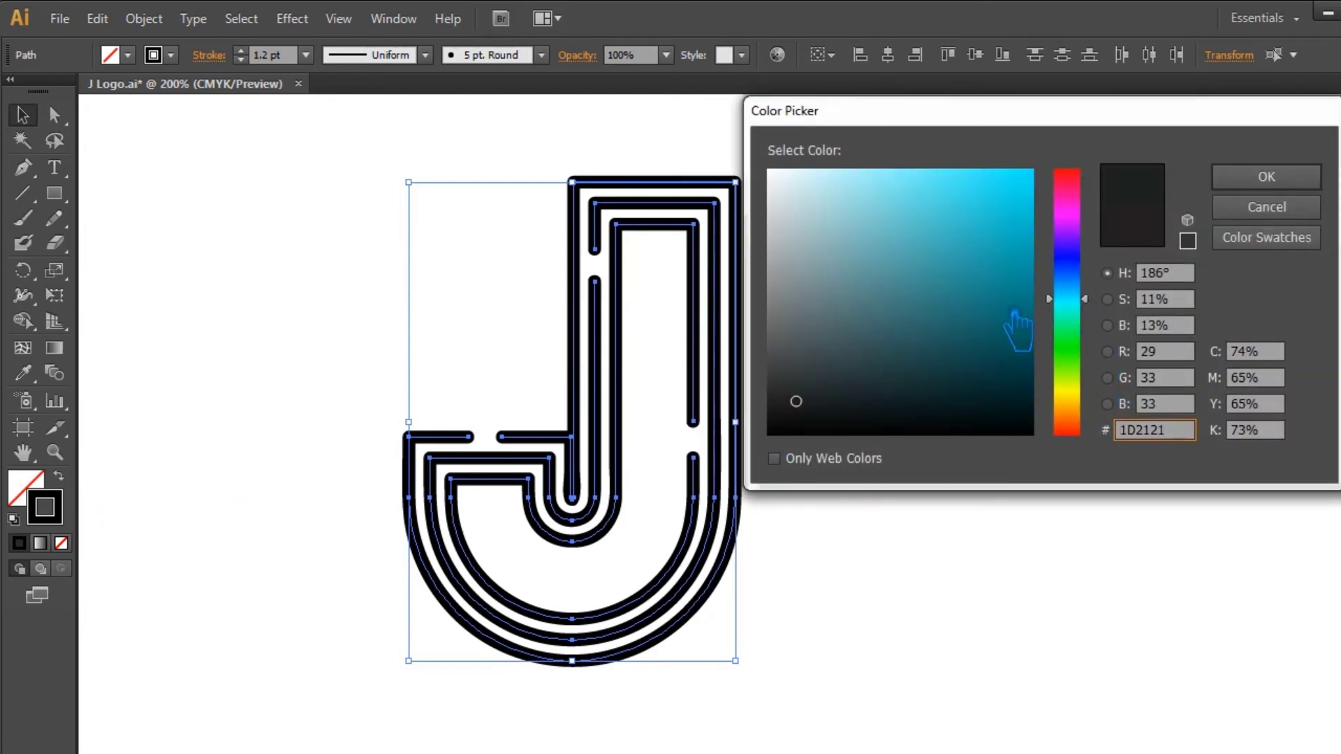
pyautogui.moveTo(1088, 395); pyautogui.dragTo(1085, 375)
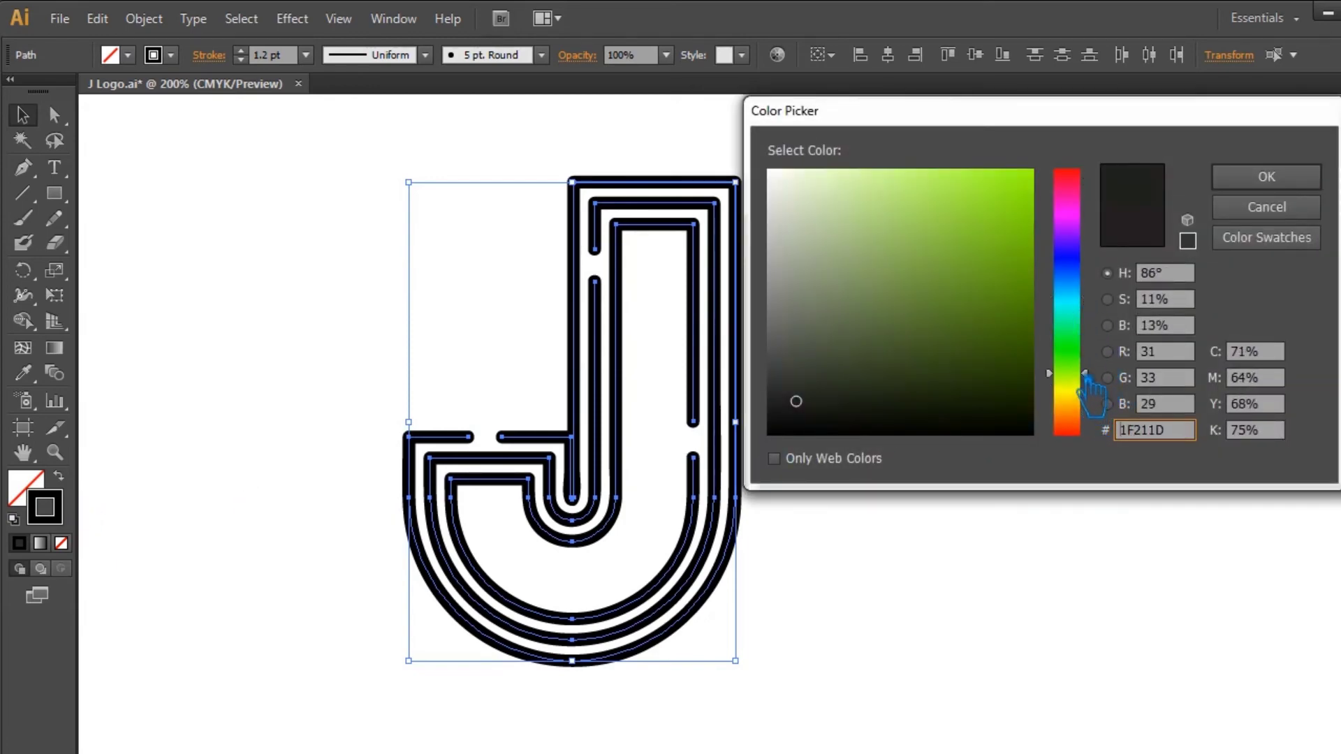
pyautogui.moveTo(992, 321); pyautogui.dragTo(988, 269)
pyautogui.click(1257, 183)
pyautogui.click(974, 375)
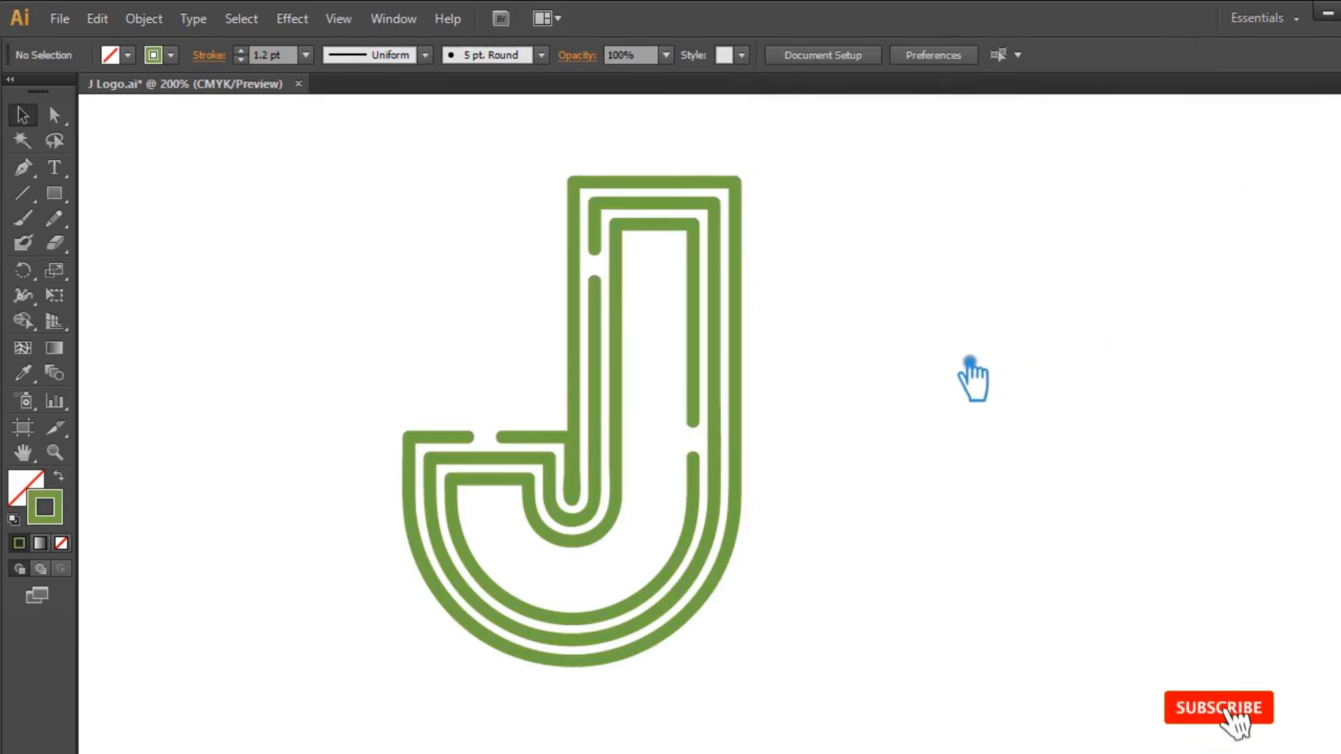
# Extend the outer contour from the right end of the hook gap straight down to the middle contour with the Pen tool.
pyautogui.hotkey('ctrl', '+')
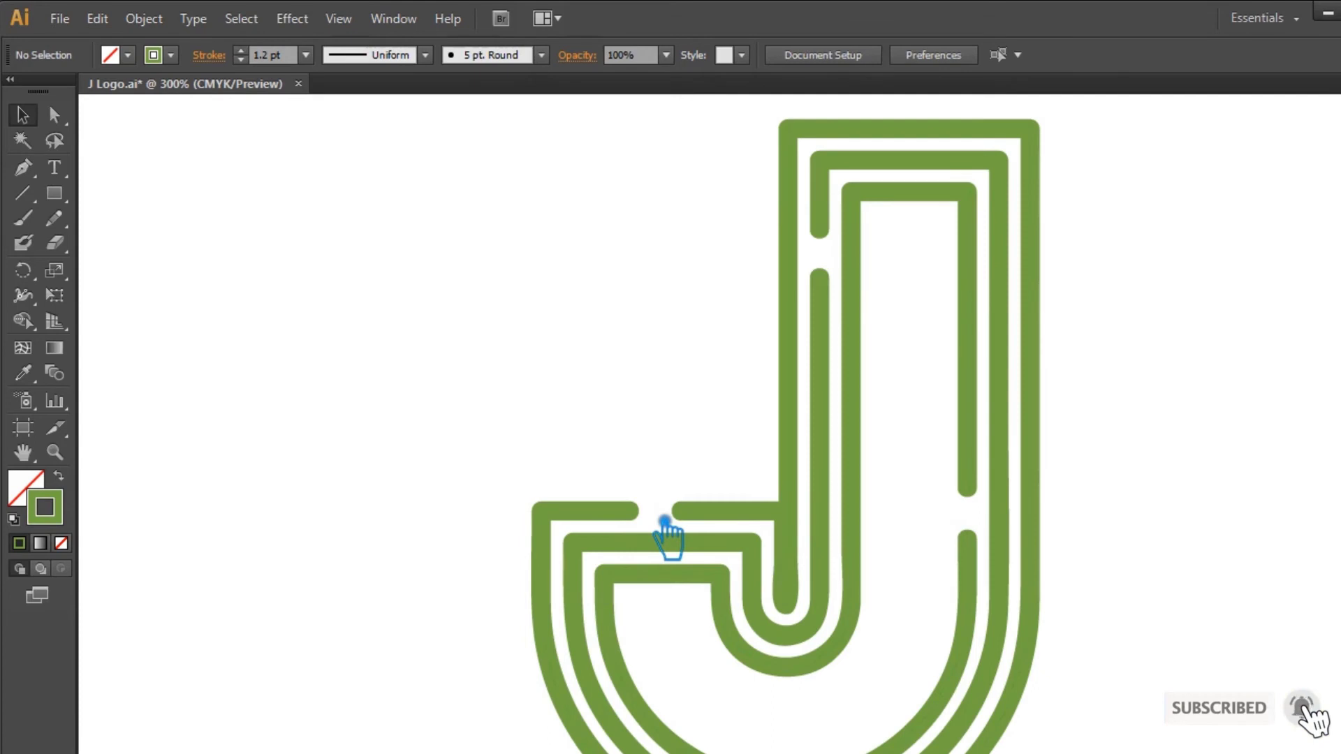
pyautogui.click(715, 518)
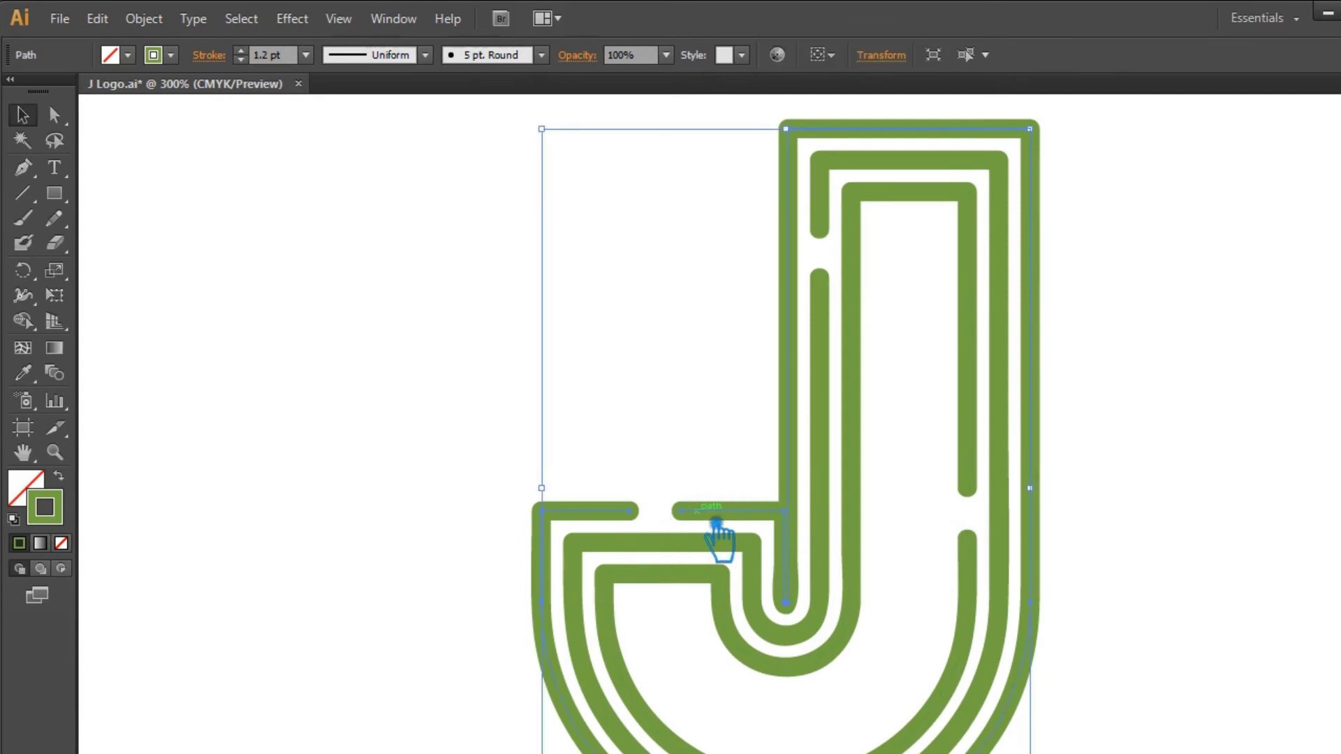
pyautogui.press('p')
pyautogui.moveTo(701, 519); pyautogui.dragTo(734, 551)
pyautogui.press('v')
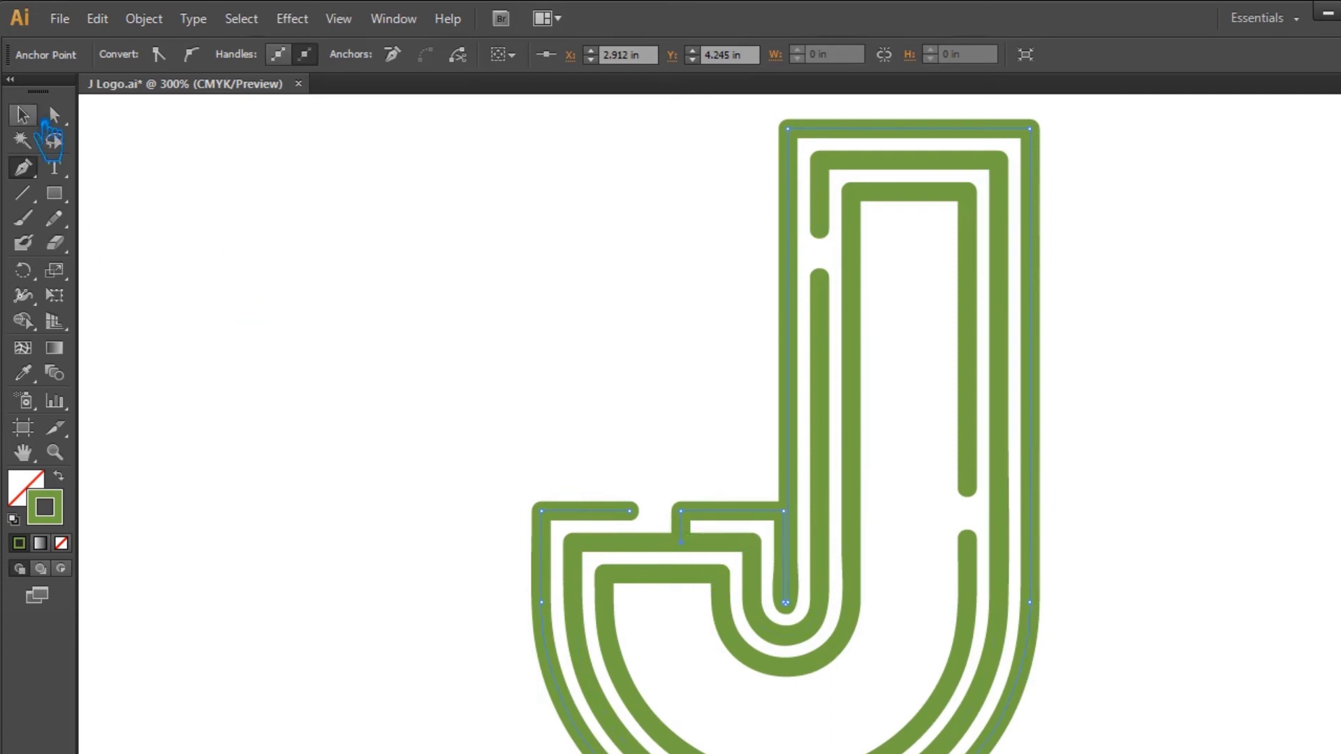
pyautogui.click(368, 344)
# Extend the innermost contour from the upper end of its right-side gap horizontally to the middle contour with the Pen tool.
pyautogui.moveTo(1116, 587); pyautogui.dragTo(1067, 520)
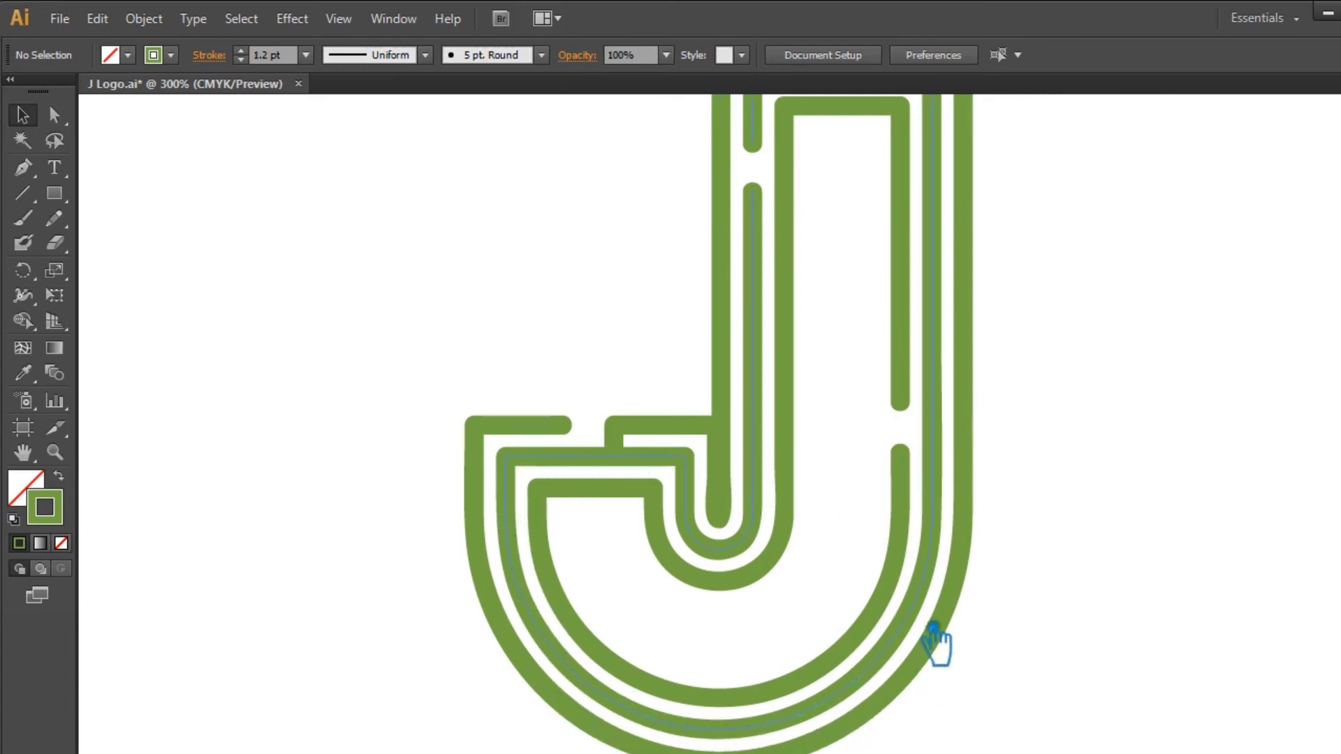
pyautogui.moveTo(1040, 363); pyautogui.dragTo(1060, 491)
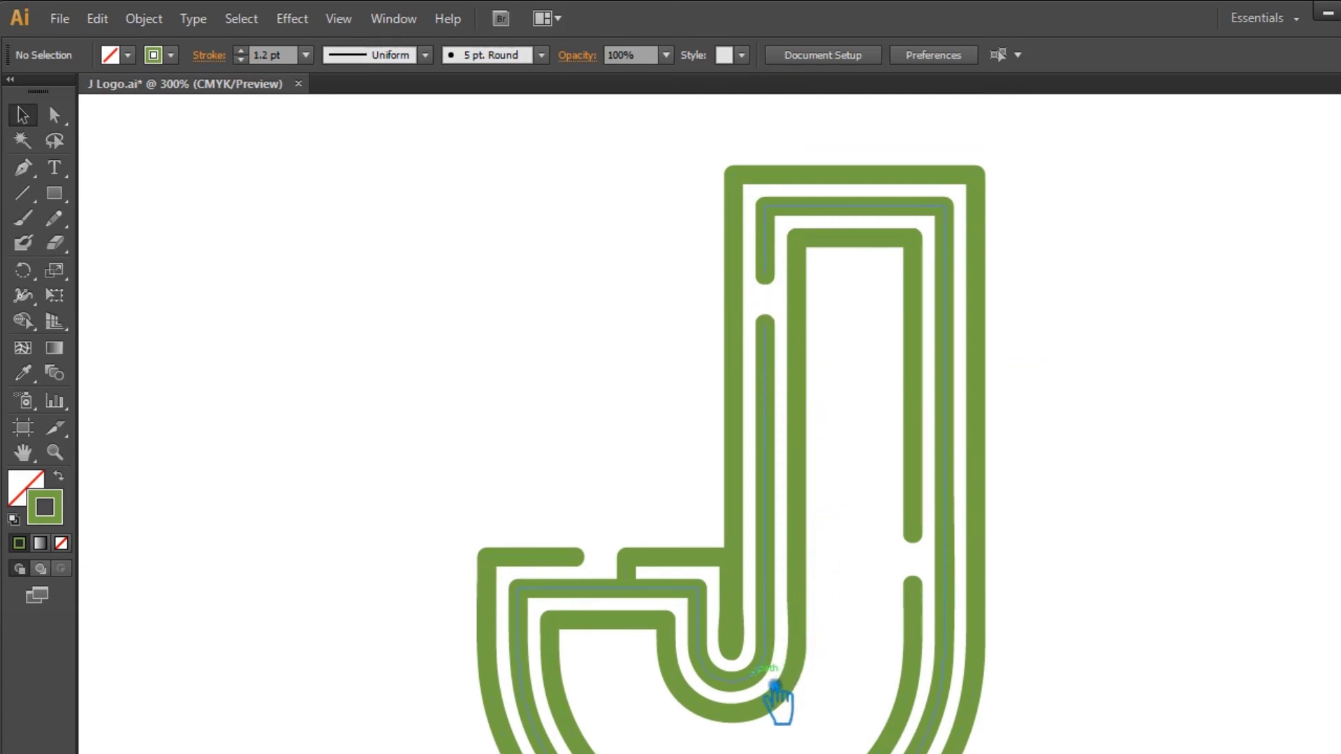
pyautogui.click(920, 552)
pyautogui.press('a')
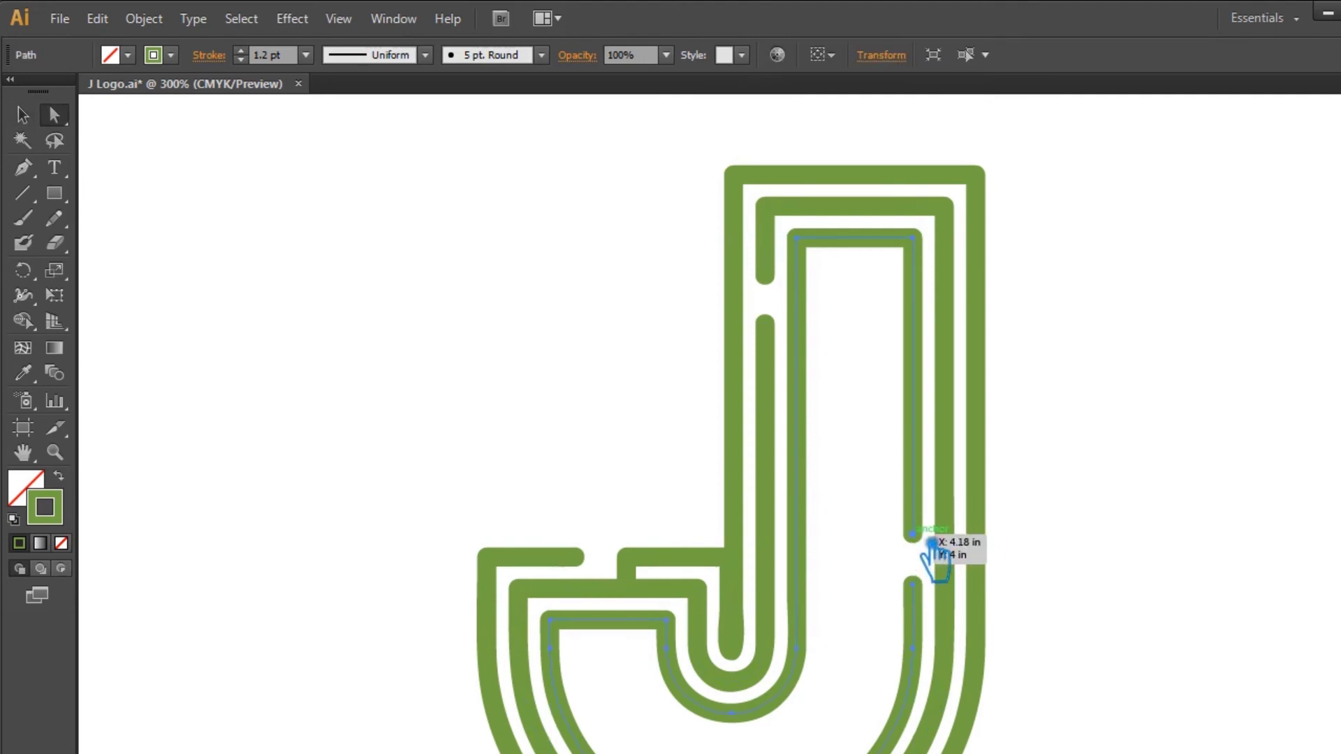
pyautogui.moveTo(681, 580); pyautogui.dragTo(633, 434)
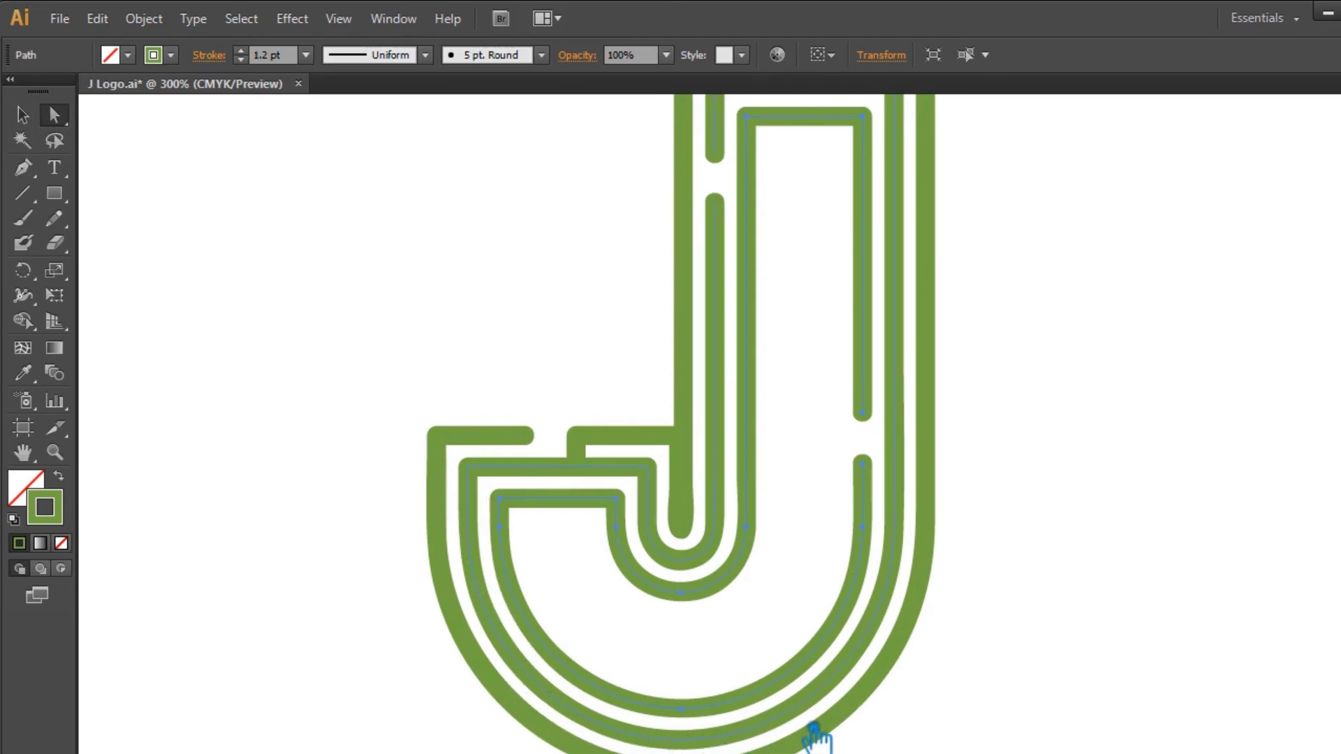
pyautogui.moveTo(936, 203); pyautogui.dragTo(945, 287)
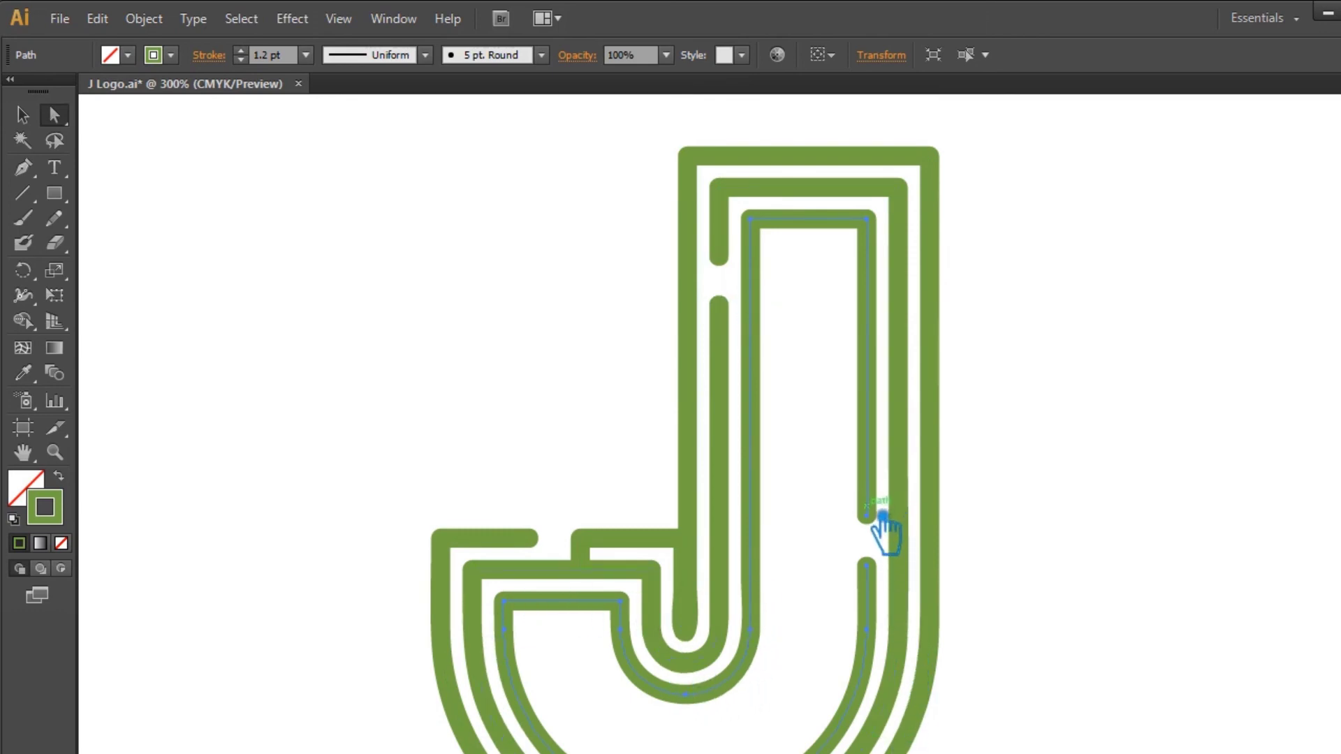
pyautogui.press('p')
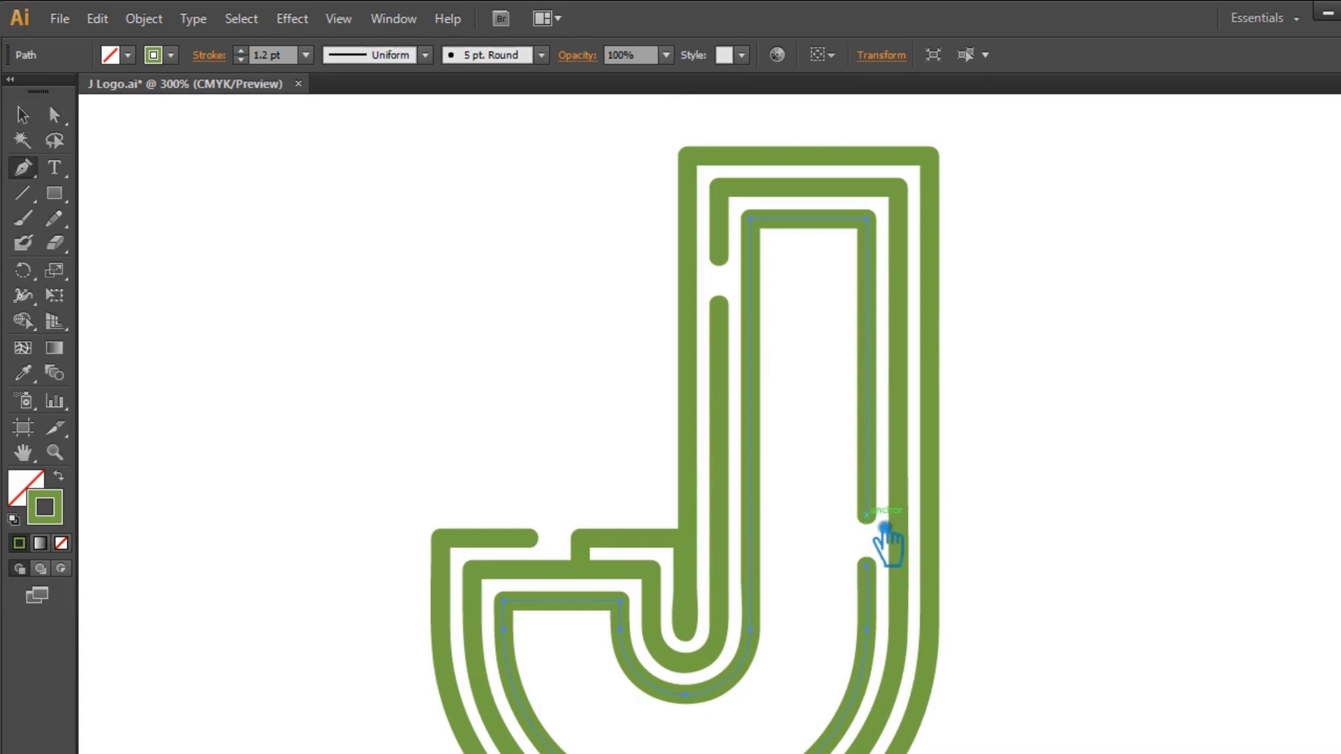
pyautogui.moveTo(885, 535); pyautogui.dragTo(916, 526)
pyautogui.click(898, 515)
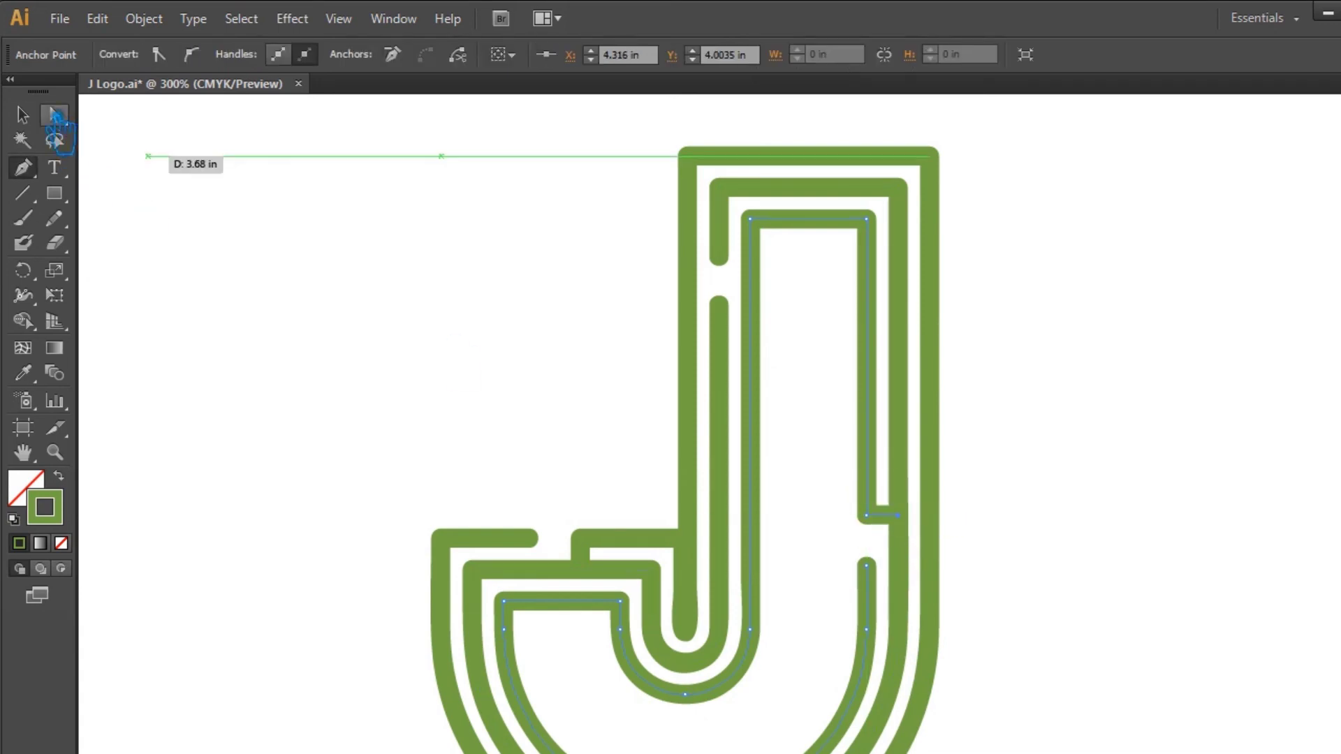
pyautogui.click(25, 116)
pyautogui.click(1031, 308)
pyautogui.hotkey('ctrl', '-')
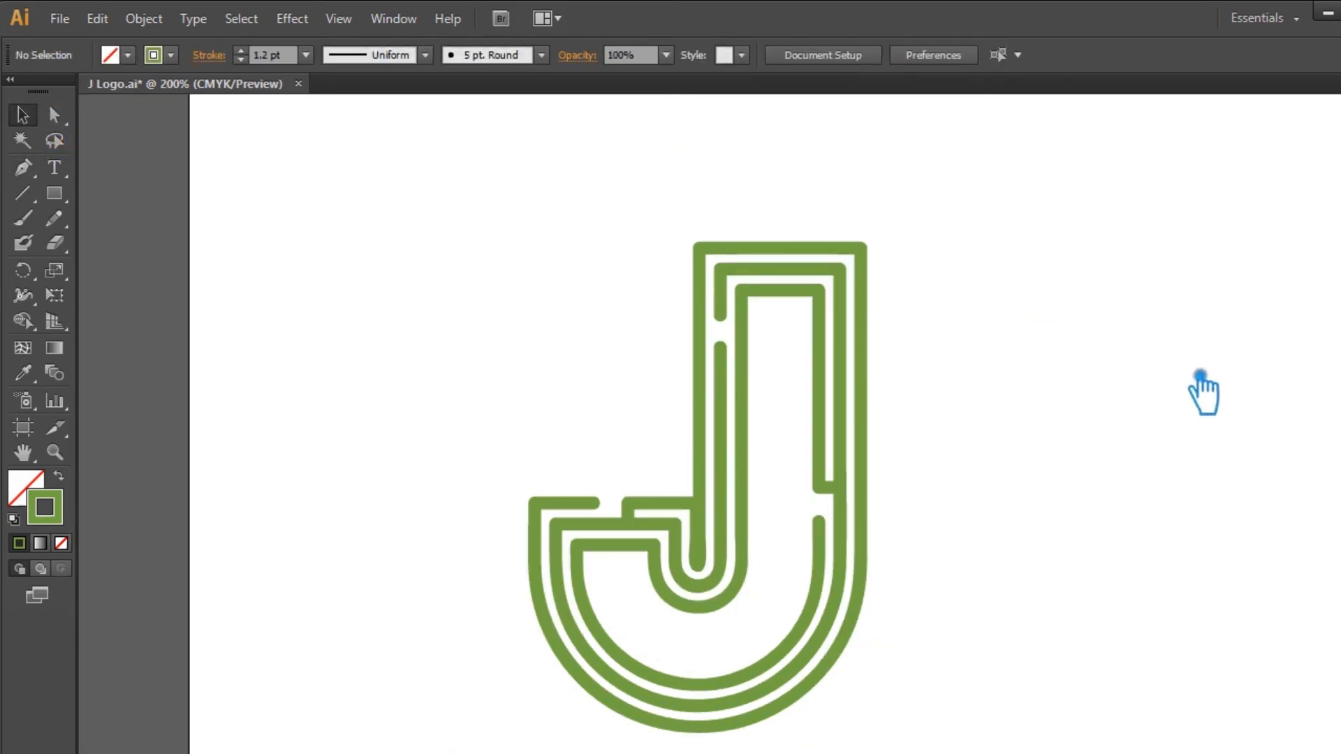